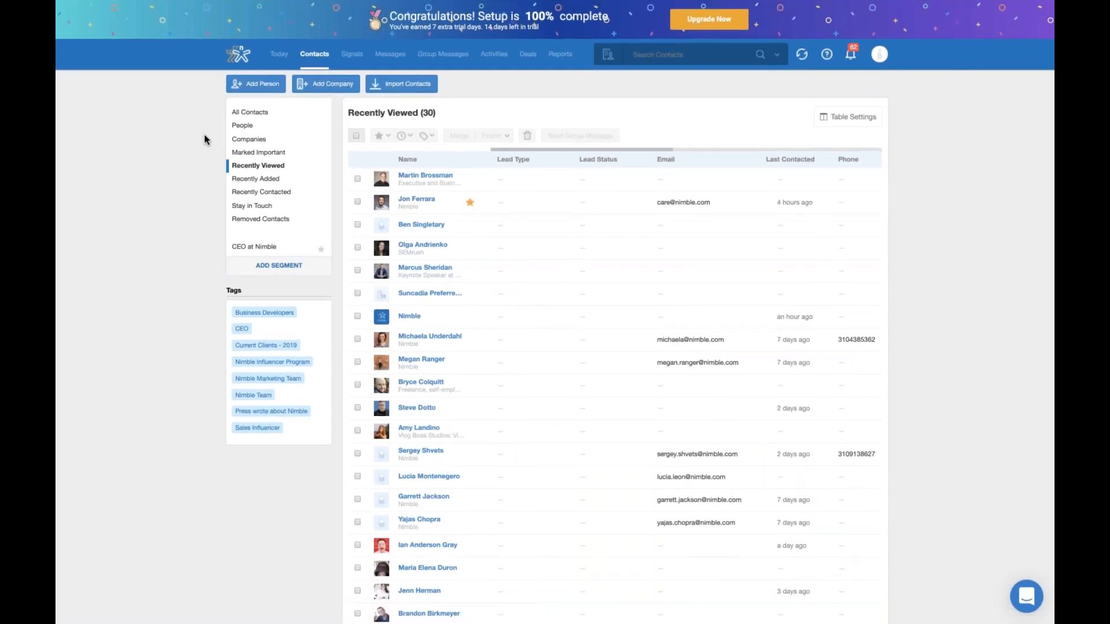
Step: Look through the contact lists from All Contacts, People and Companies to Marked Important, Recently Viewed, Recently Added, Recently Contacted and Stay in Touch
click(267, 114)
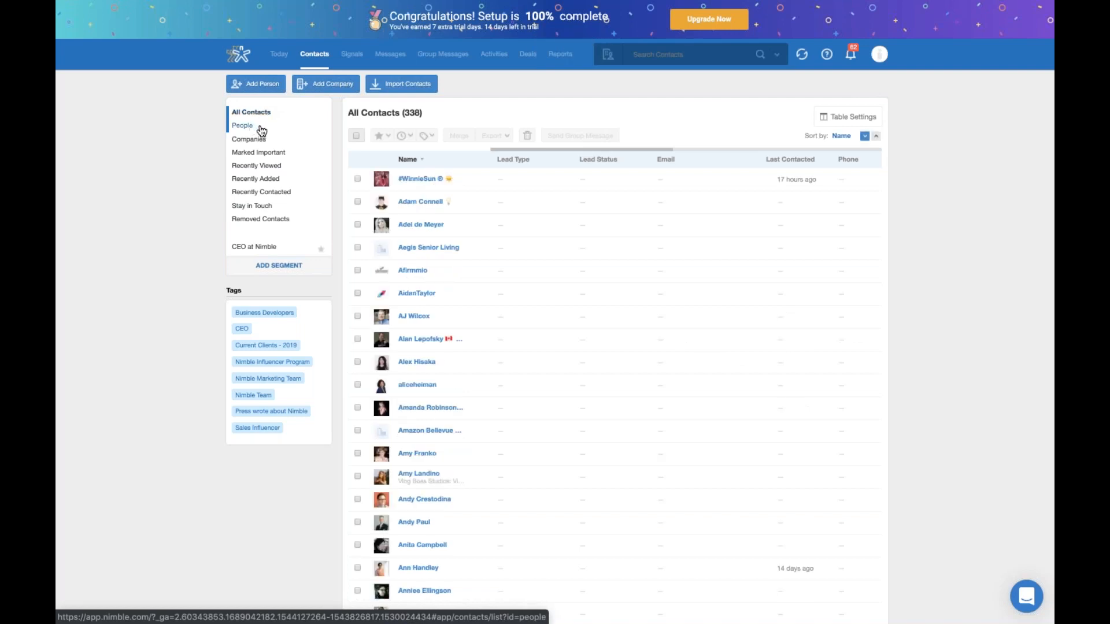
click(261, 129)
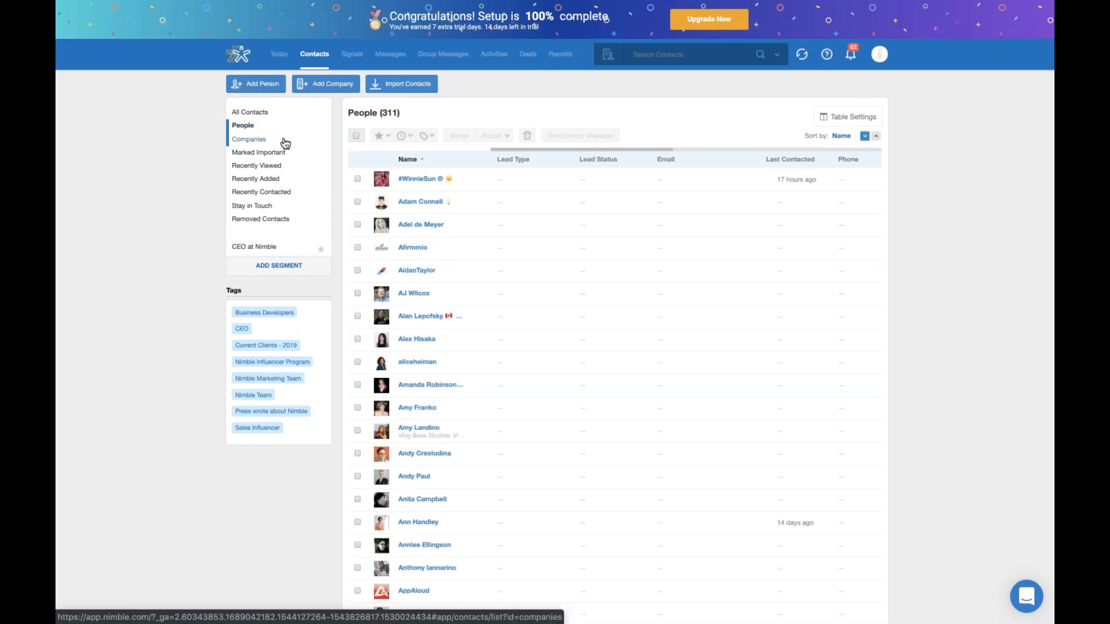
click(285, 142)
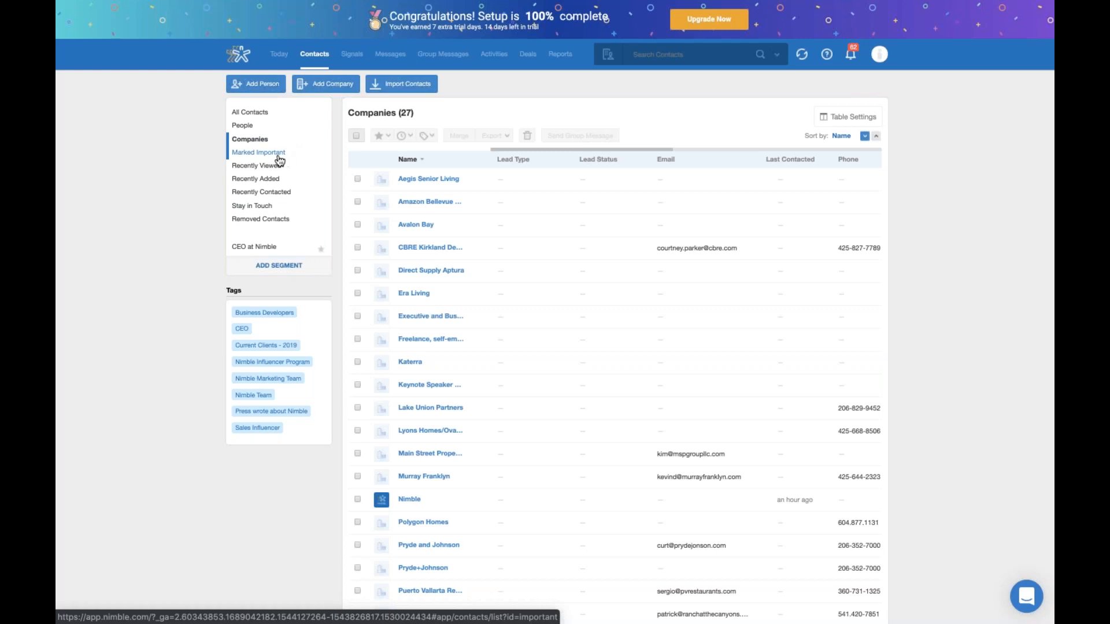
click(279, 158)
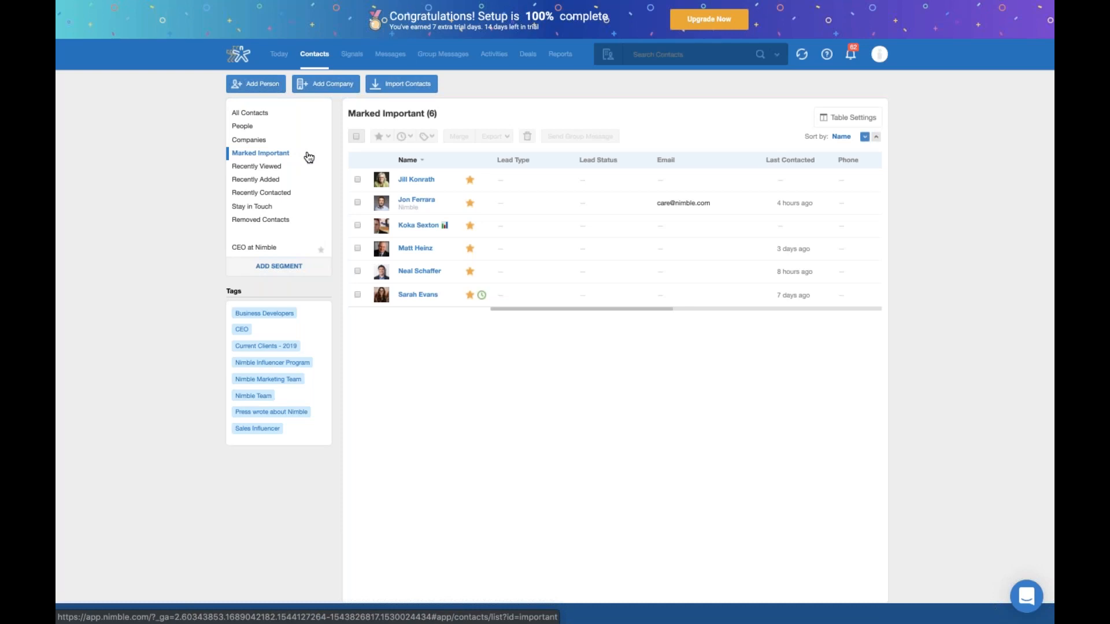
click(285, 167)
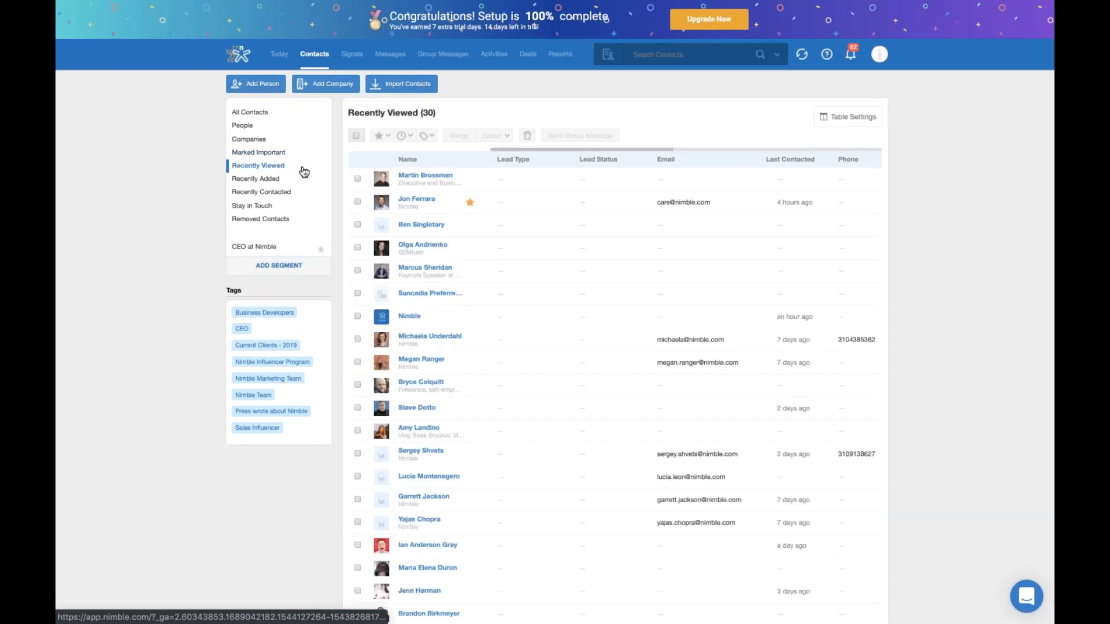
click(280, 183)
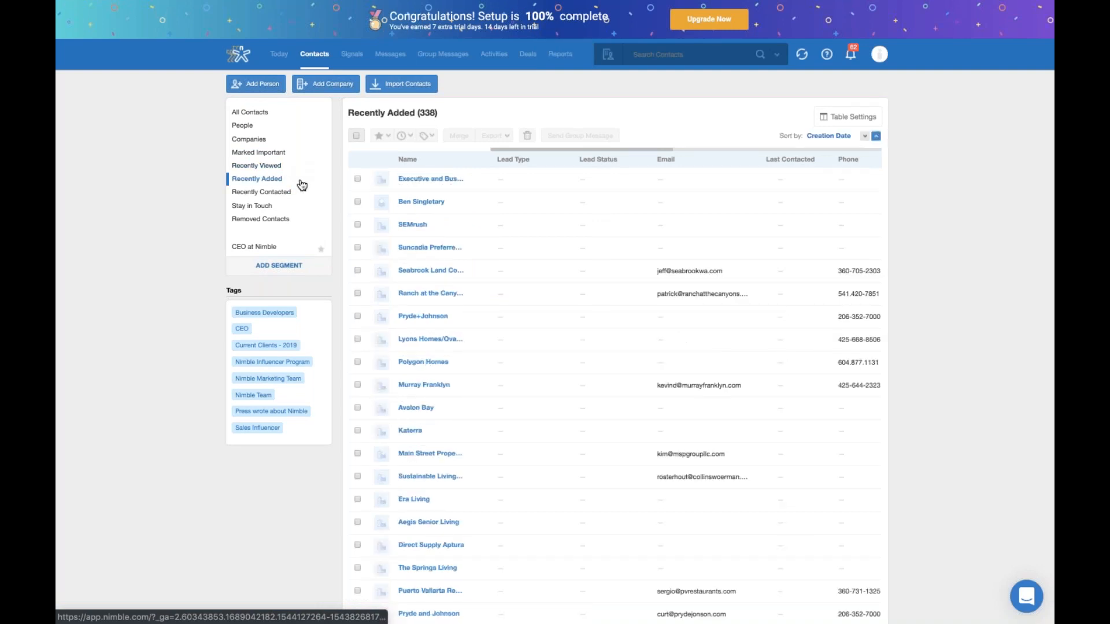
click(299, 197)
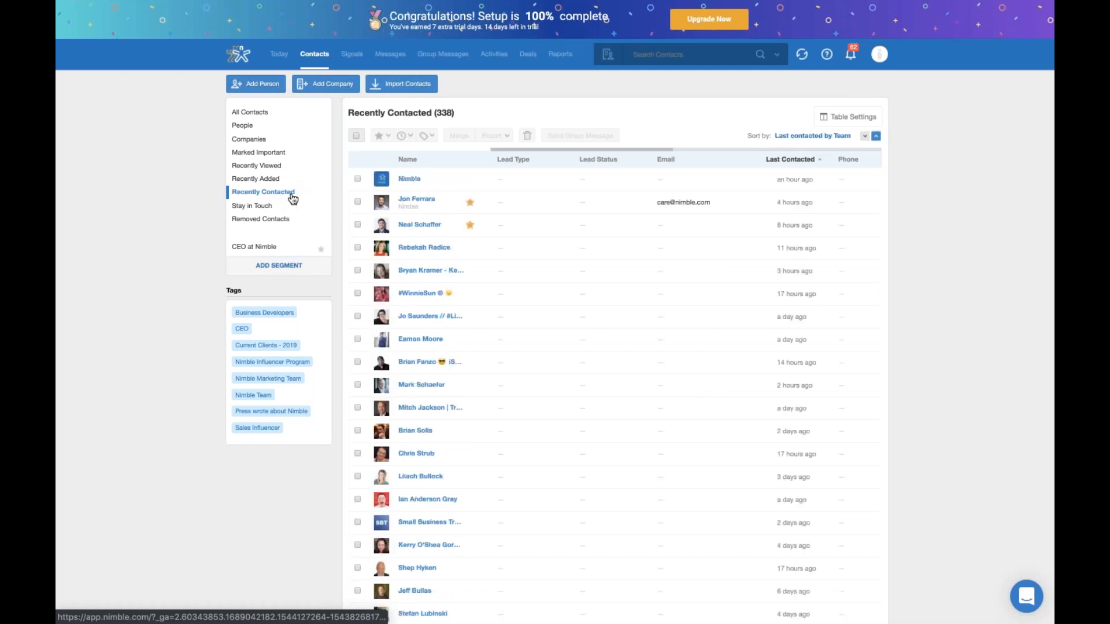
click(294, 207)
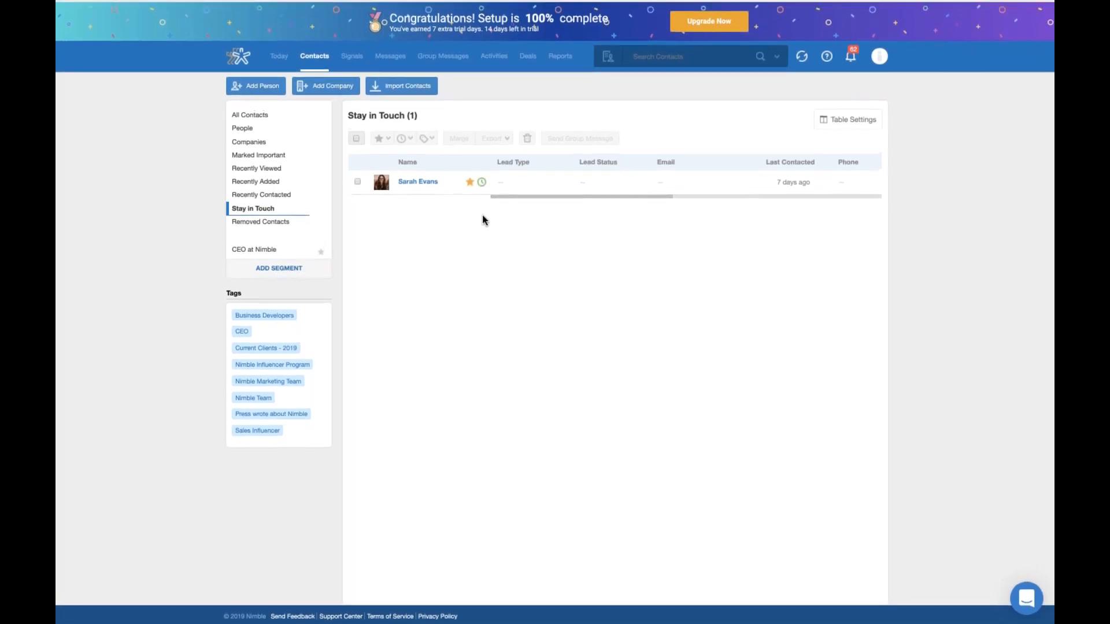
Step: View the stay-in-touch reminder options of the contact in the Stay in Touch list
mouse_move(484, 183)
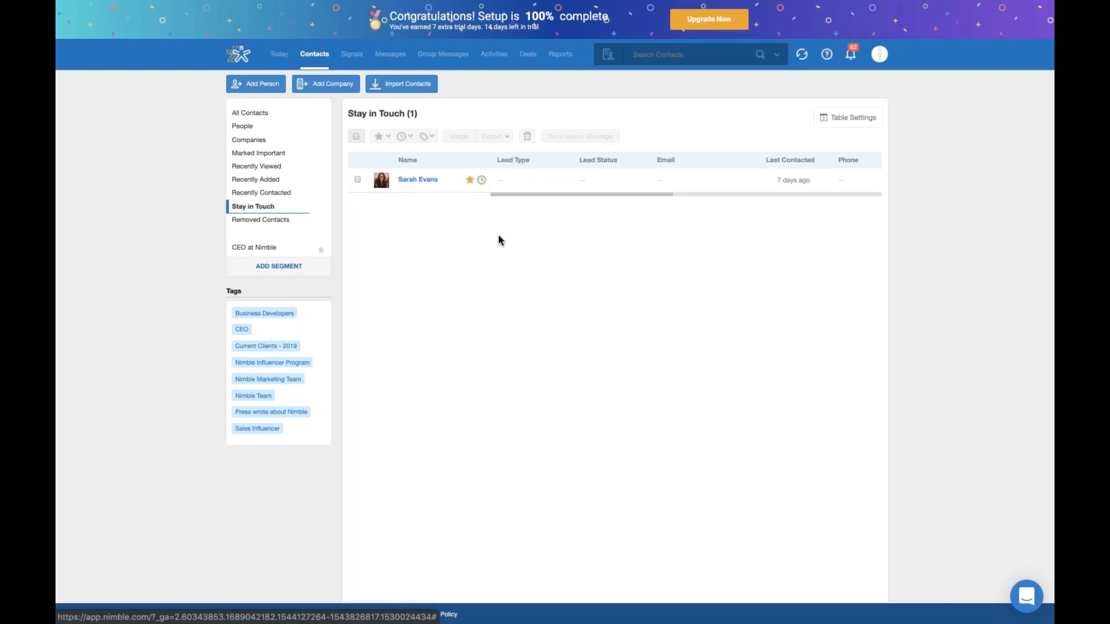
click(483, 184)
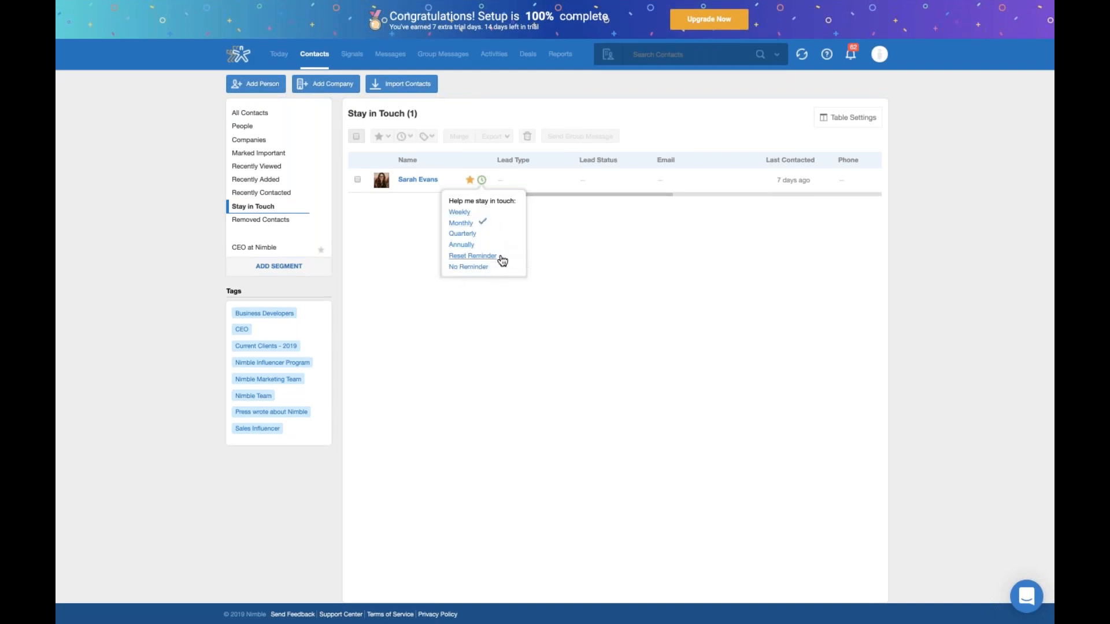
click(487, 303)
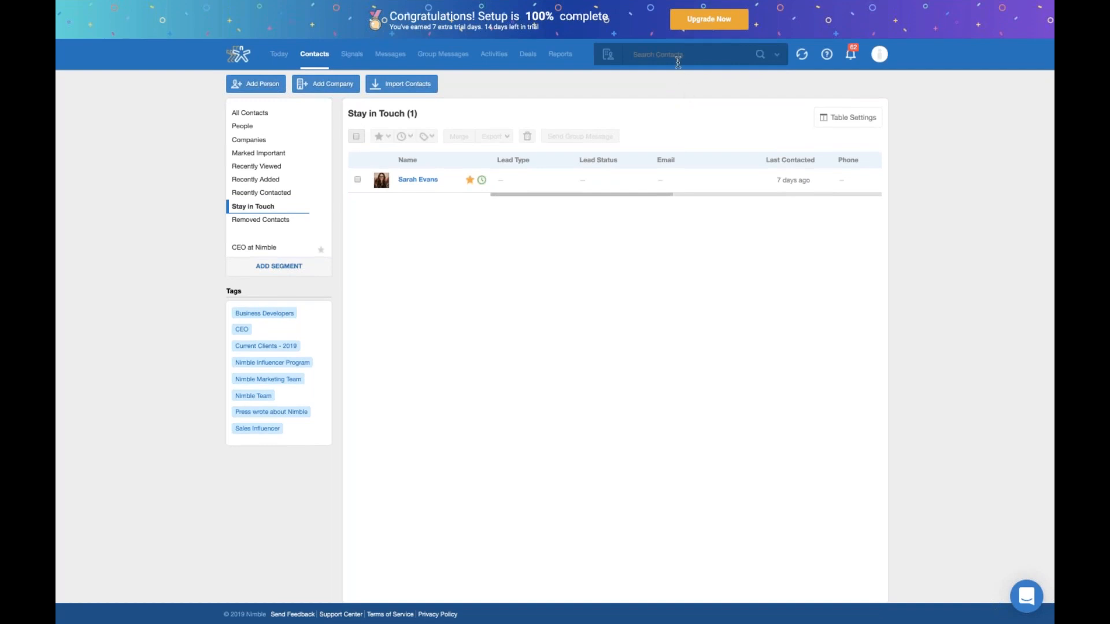
Step: Start a new contact search, review the available filters, and filter by the tag "Current Clients - 2019"
click(687, 56)
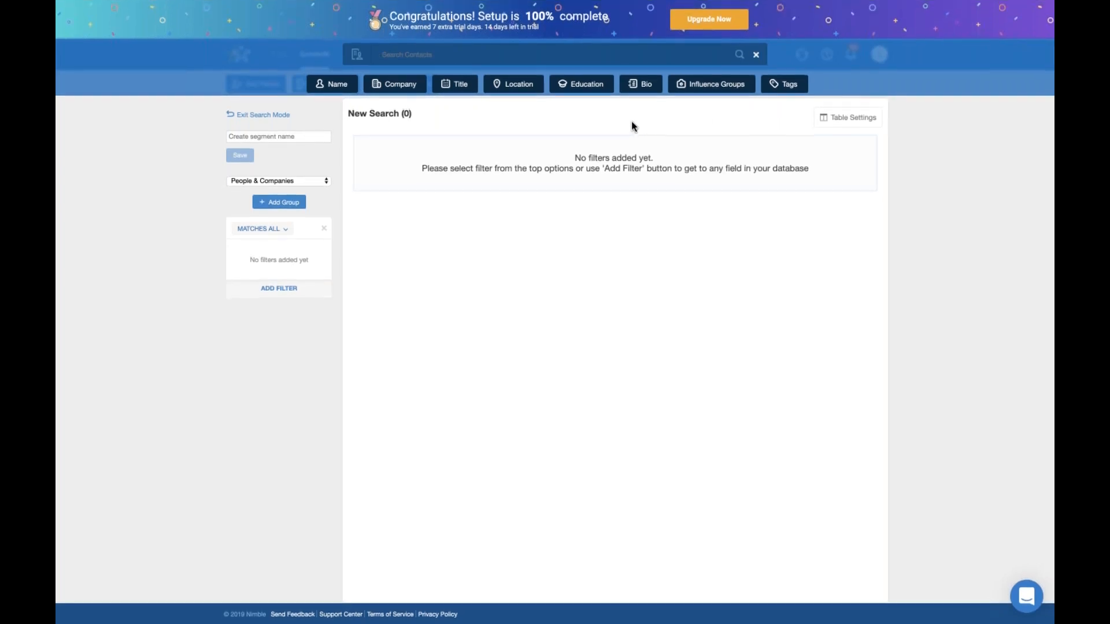
click(294, 288)
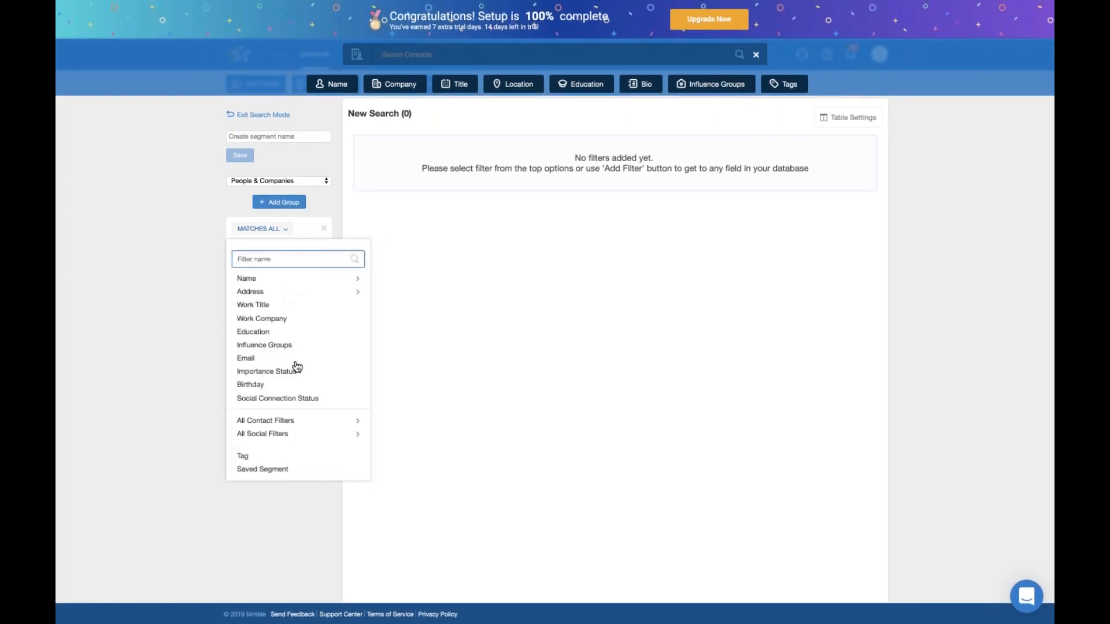
click(635, 245)
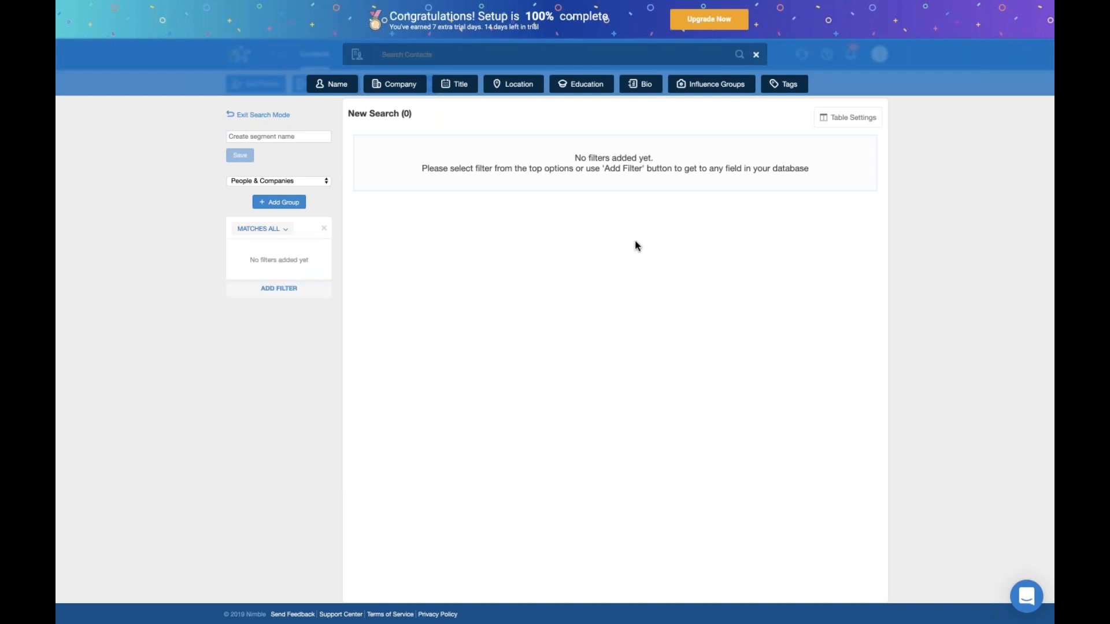
click(780, 93)
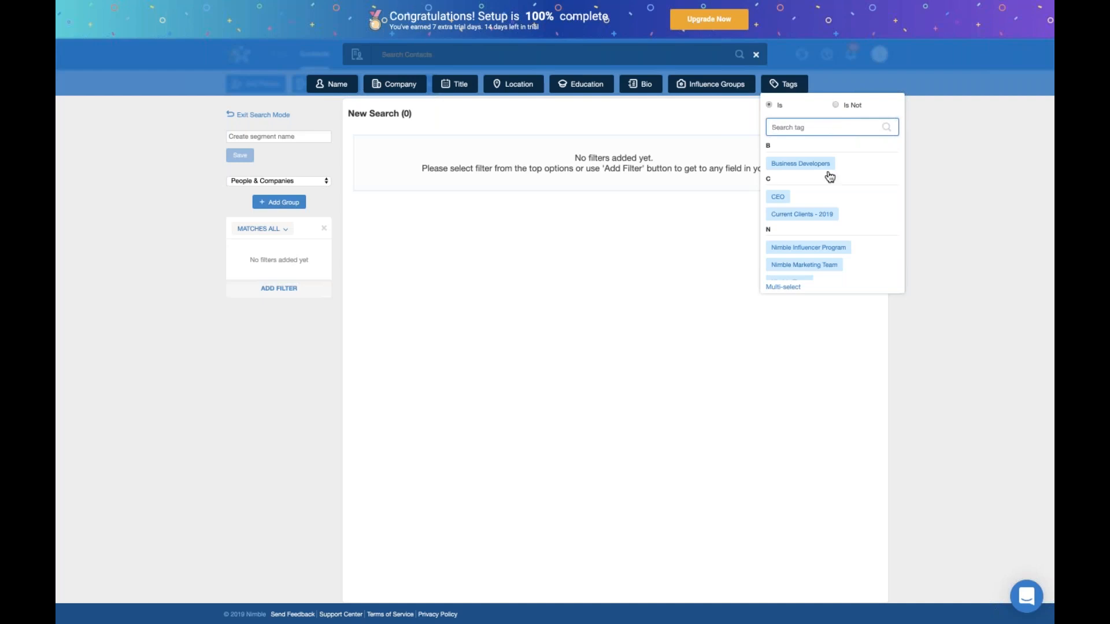
click(811, 215)
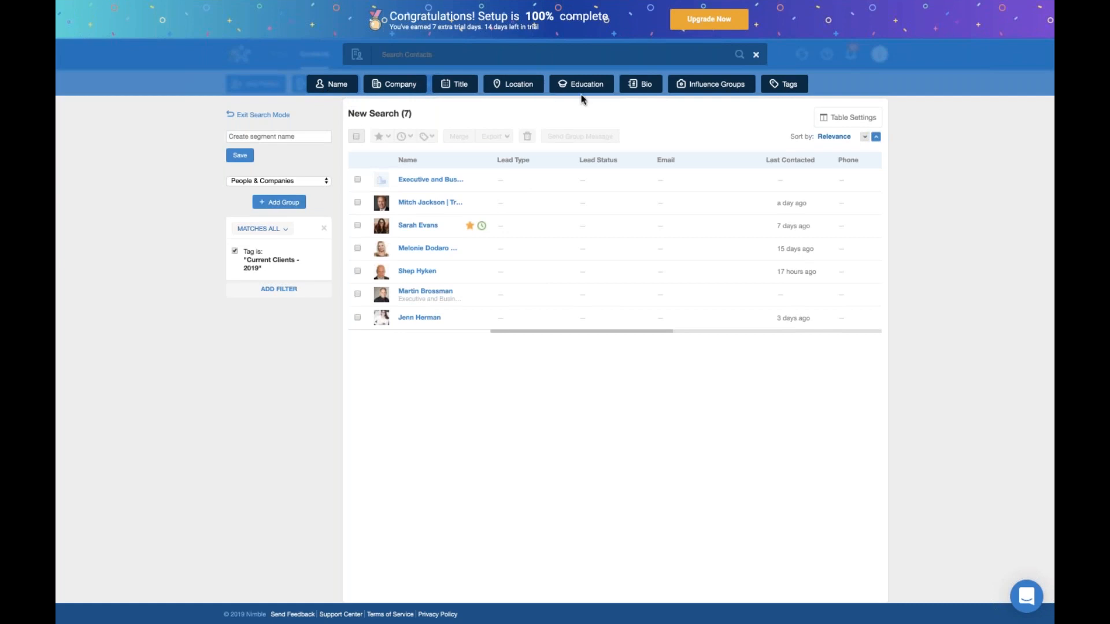
Step: Narrow the contact search to people whose current city is Las Vegas, NV
click(514, 87)
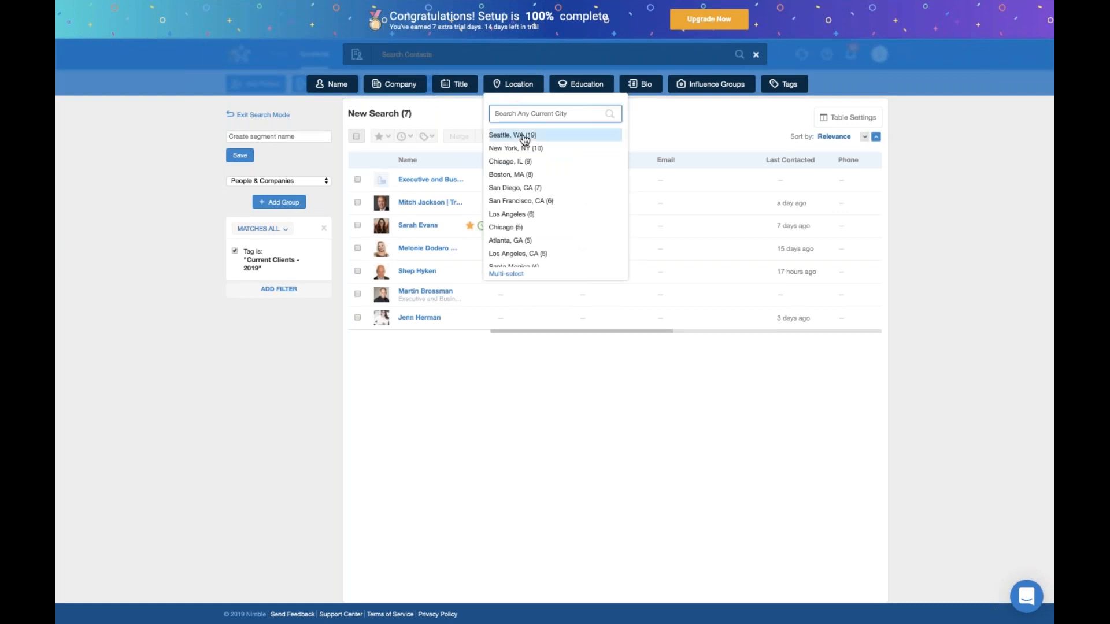
text(las veg)
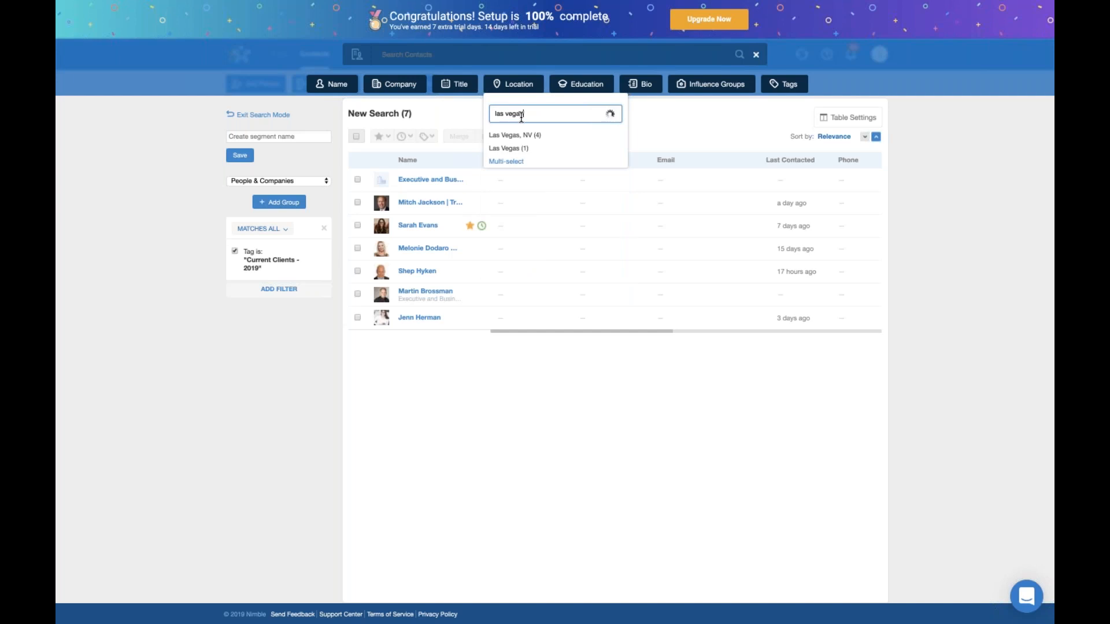
text(as)
click(521, 135)
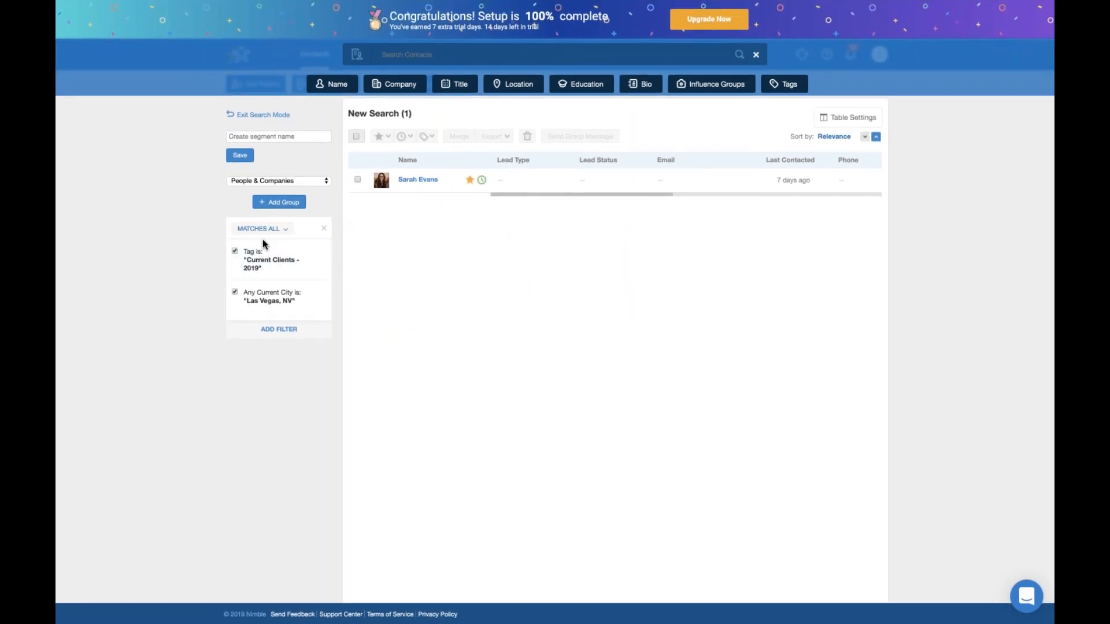
mouse_move(266, 265)
Step: Add the tag "clients vegas" to all contacts in the search results and view the available export formats
click(356, 136)
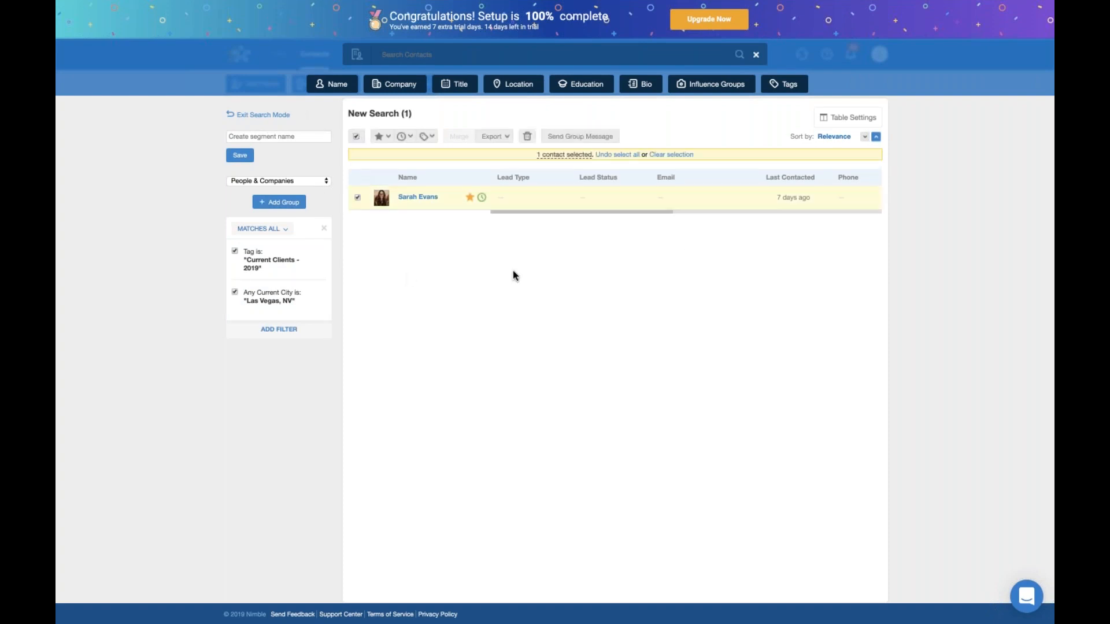
click(381, 137)
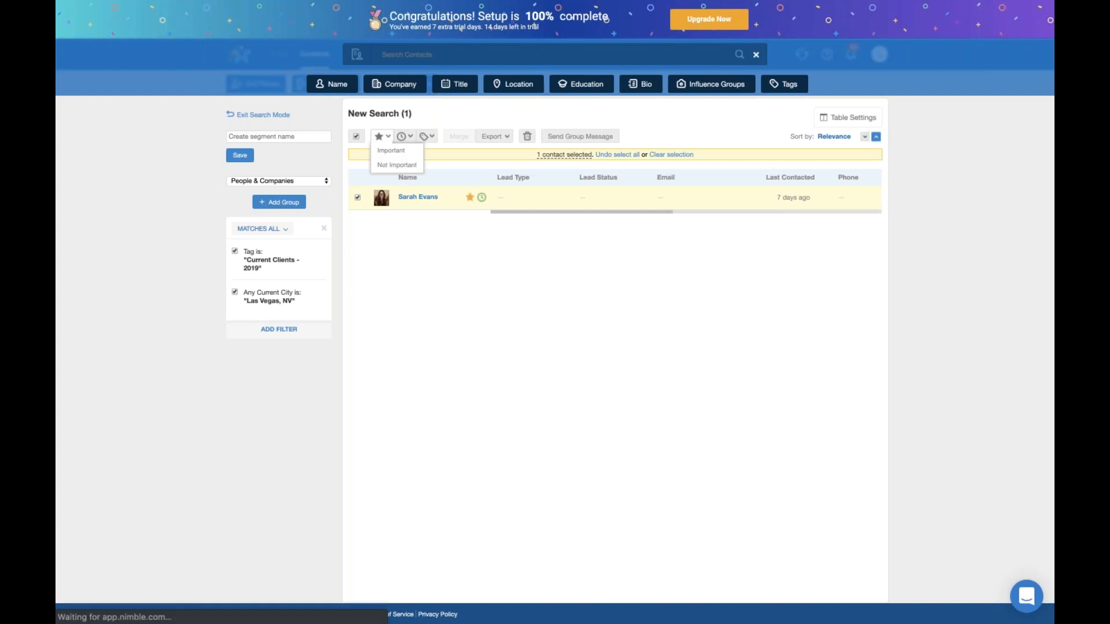
click(413, 137)
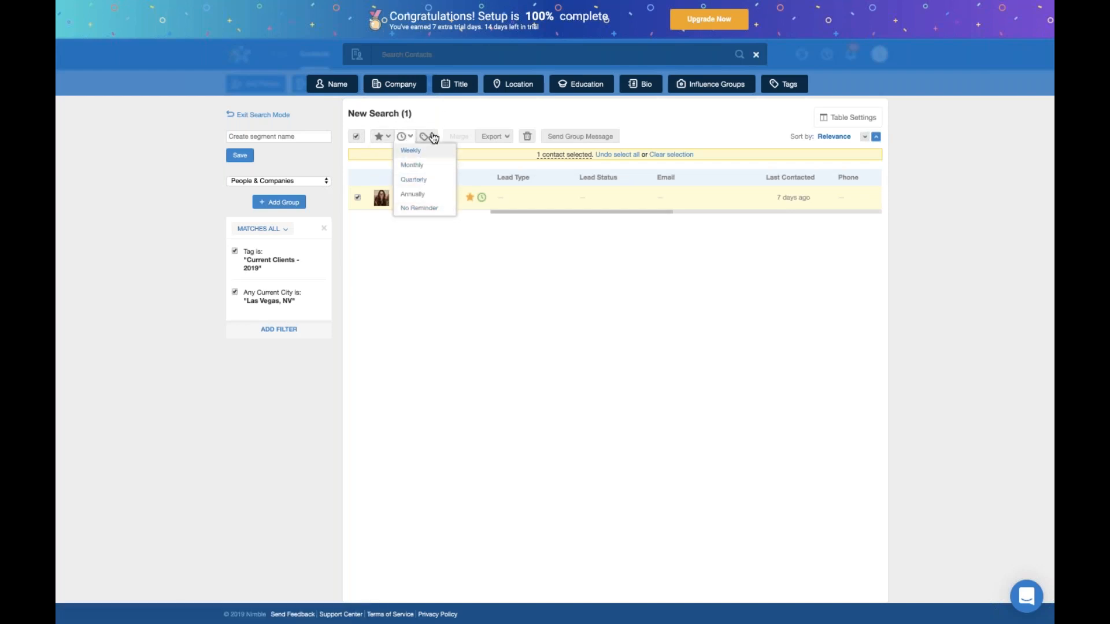
click(426, 136)
click(454, 167)
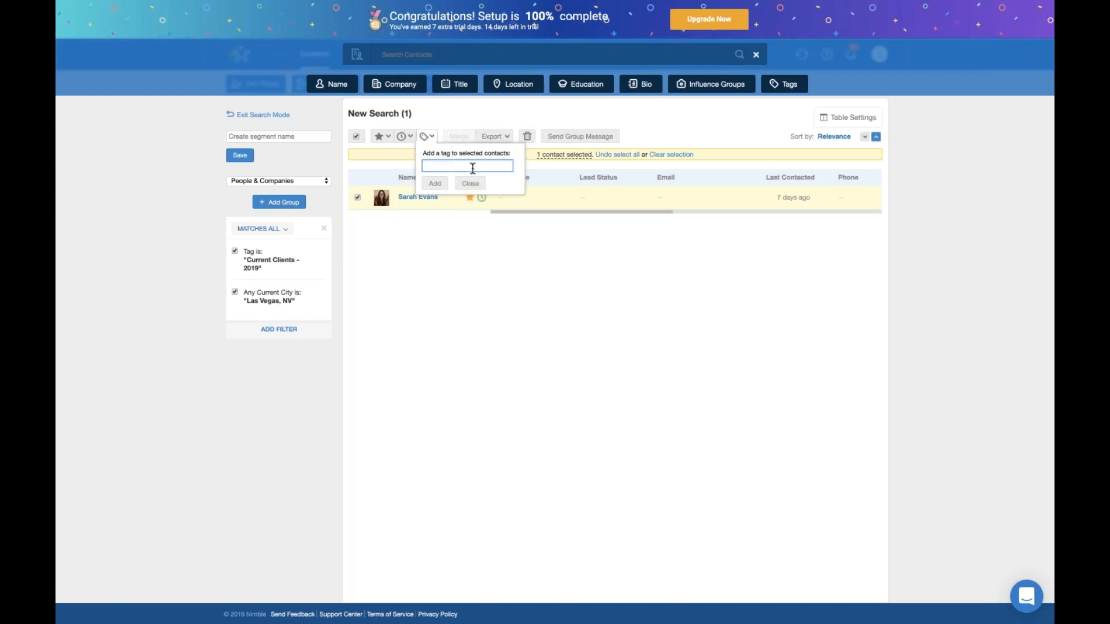
text(clients vegas)
click(435, 183)
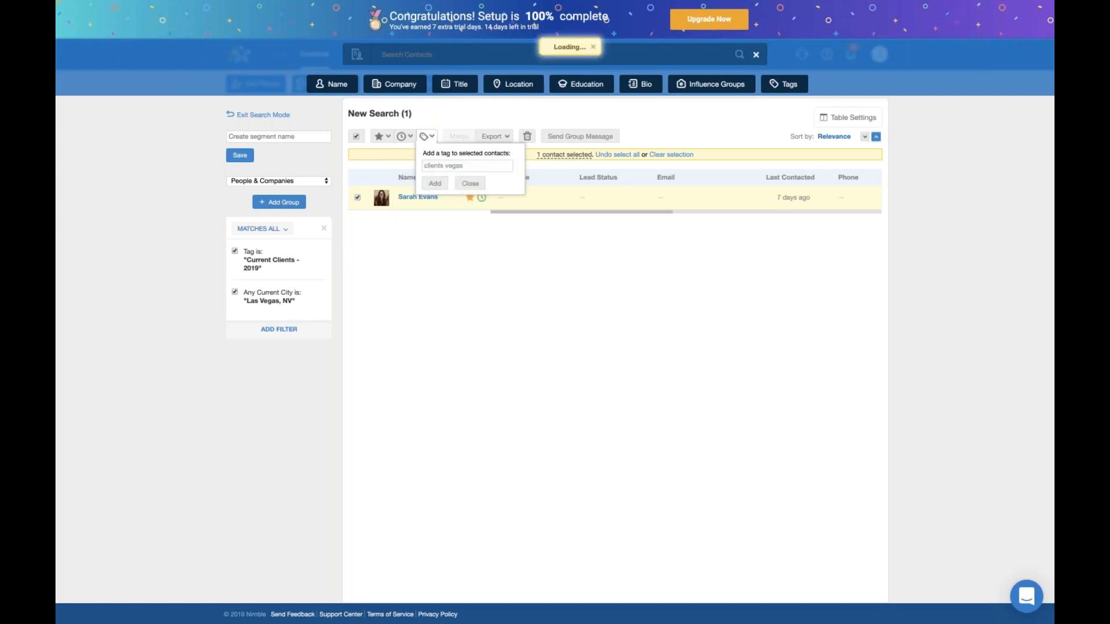
click(508, 138)
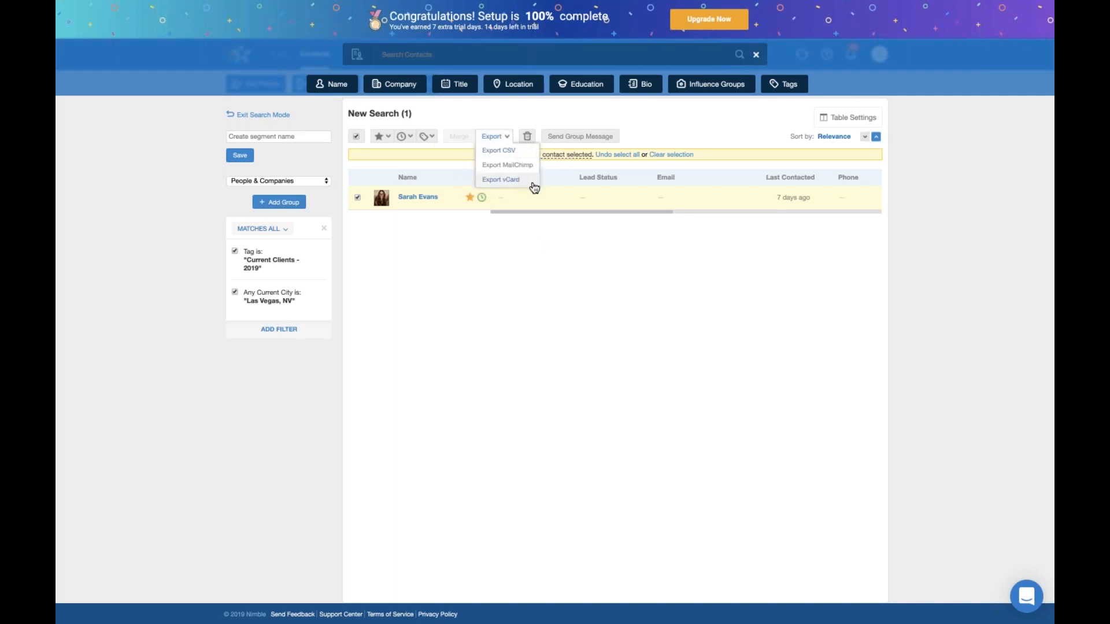
click(542, 252)
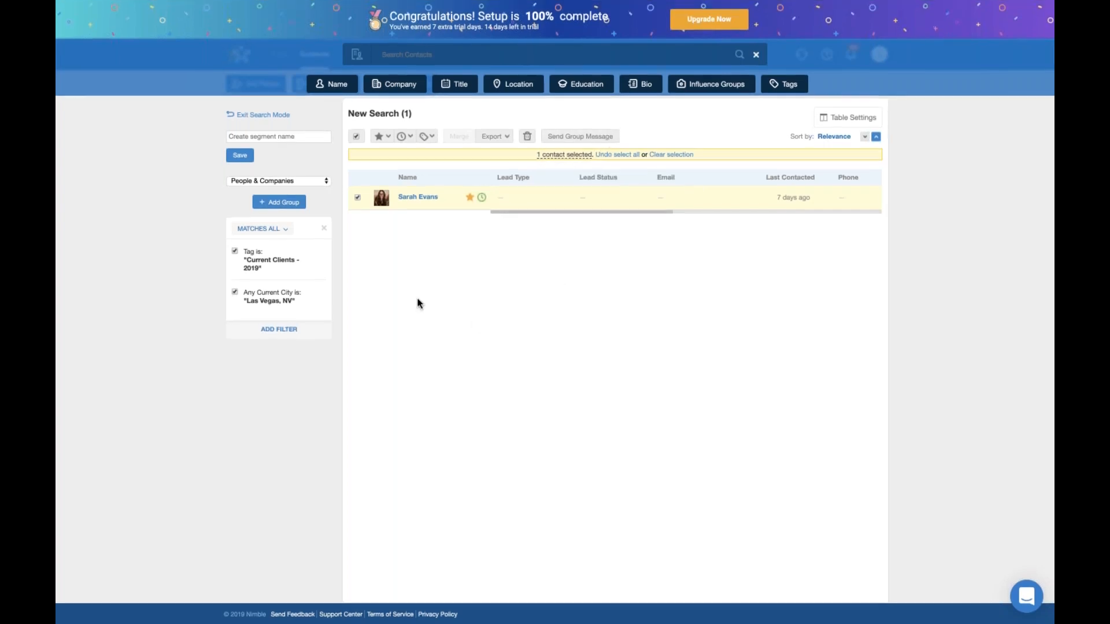
Step: Remove the existing filter group and filter the contacts by the tag "Sales Influencer"
click(324, 228)
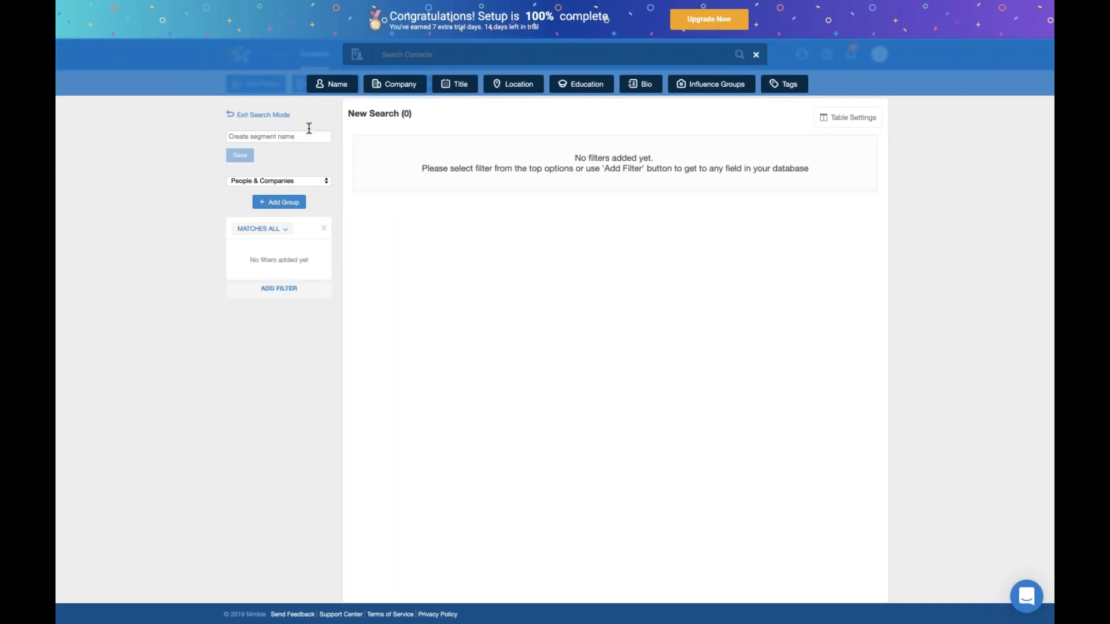
click(804, 86)
text(sales)
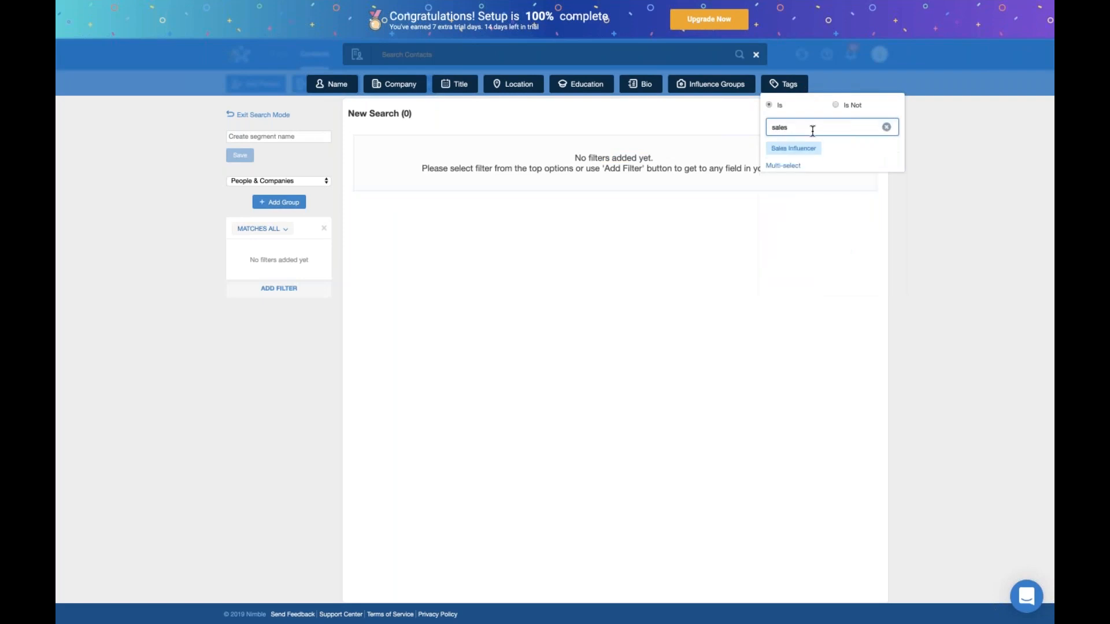
click(791, 149)
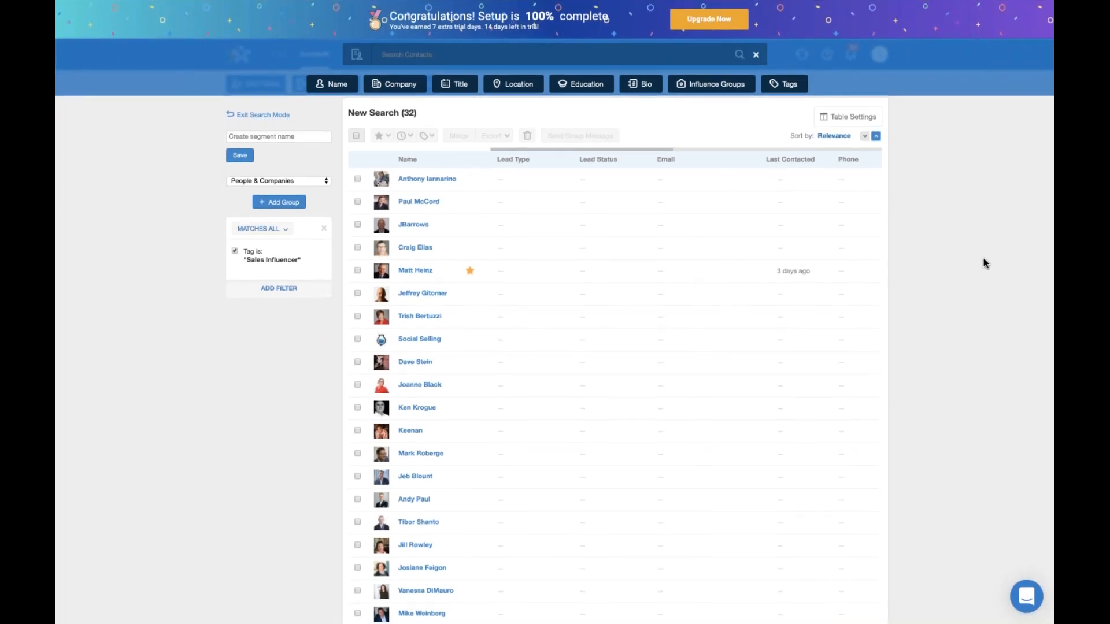
Step: Add a Twitter Followers Count filter for values greater than 20000
click(278, 288)
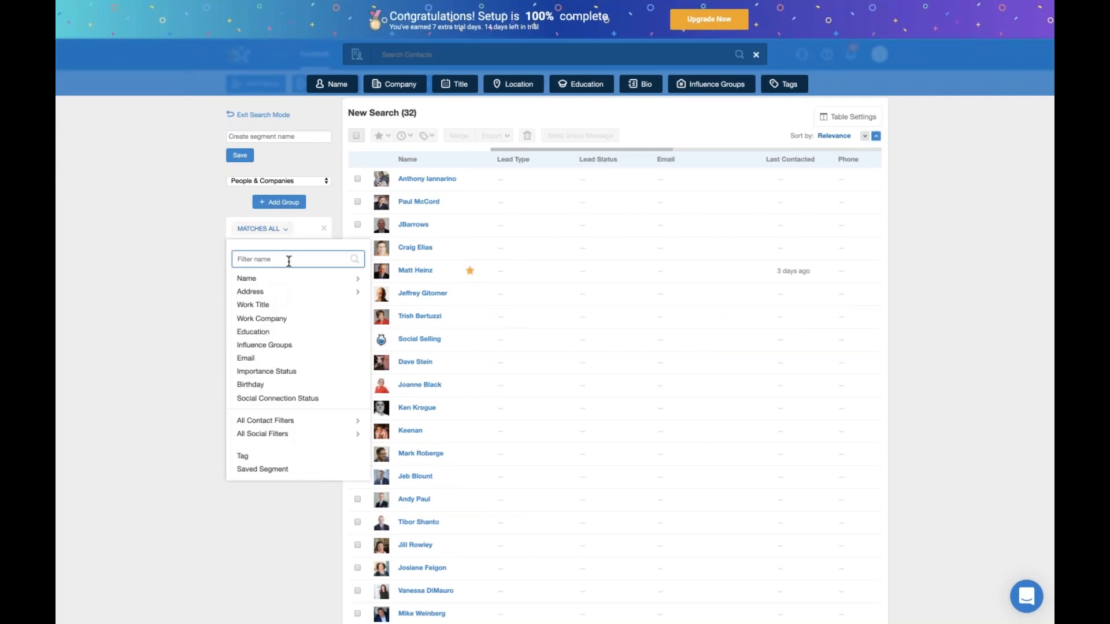
text(follower)
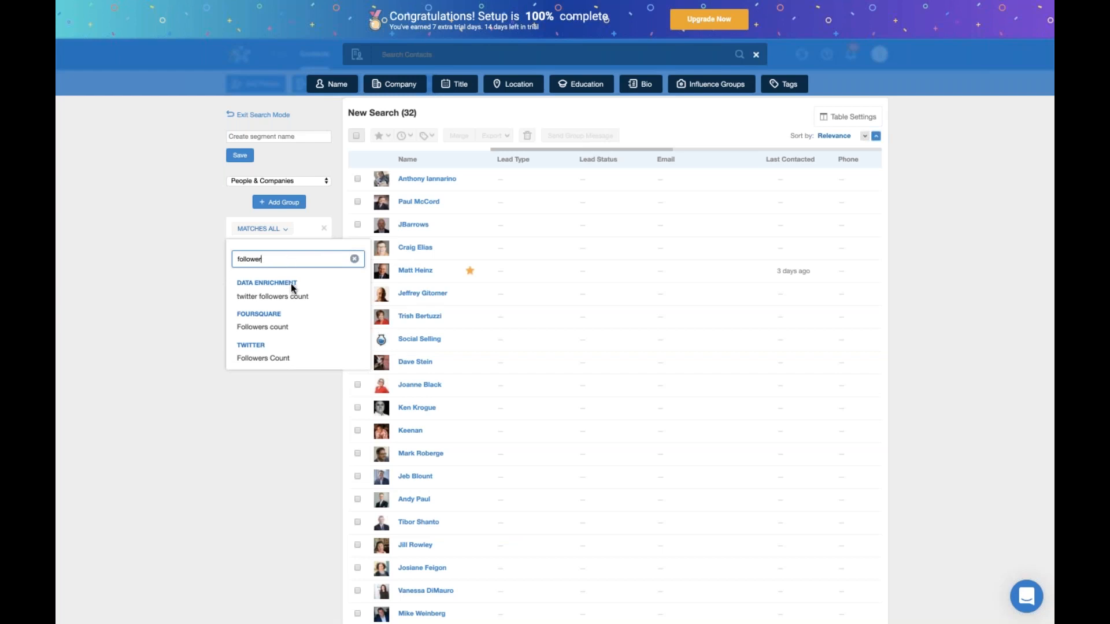
click(281, 362)
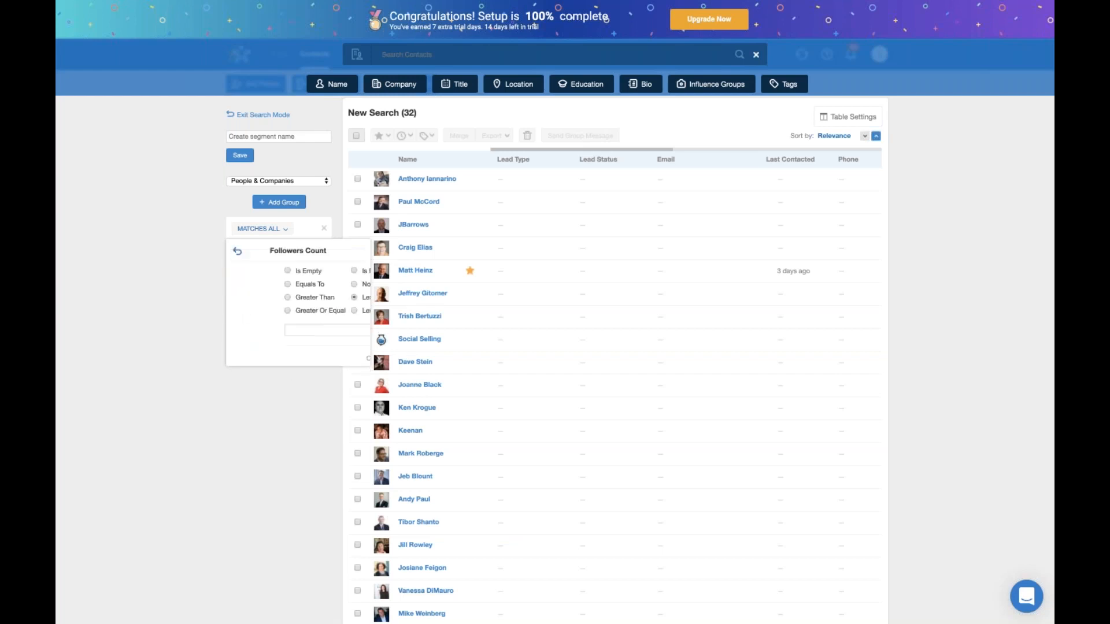
click(235, 297)
click(254, 329)
text(20000)
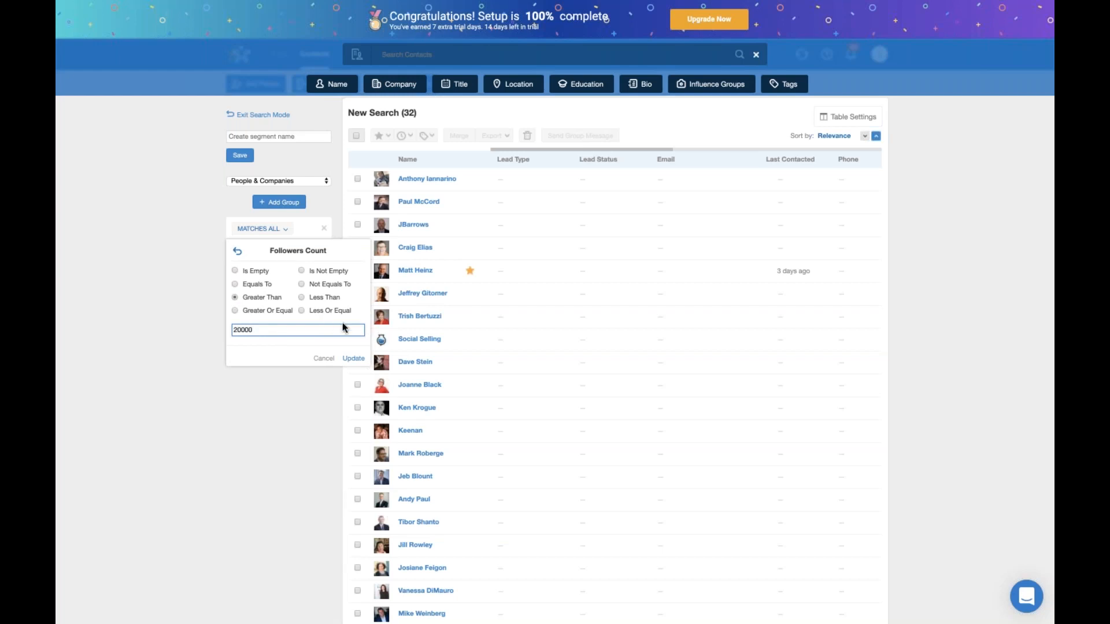
click(353, 359)
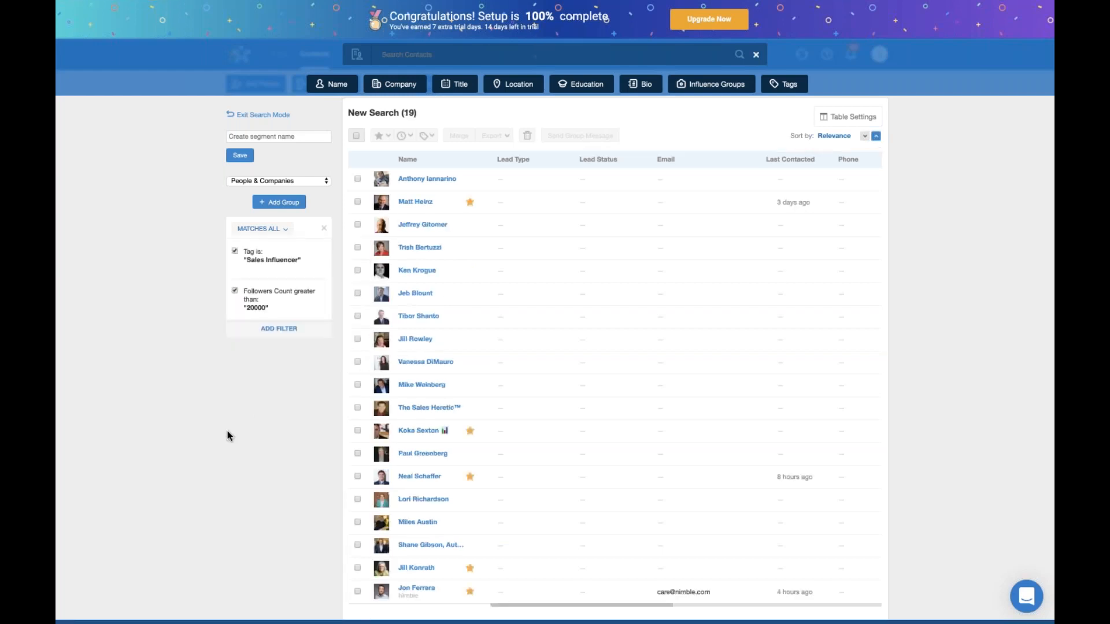
Step: Add the tag "vip sales" to all contacts in the search results
click(357, 137)
click(429, 136)
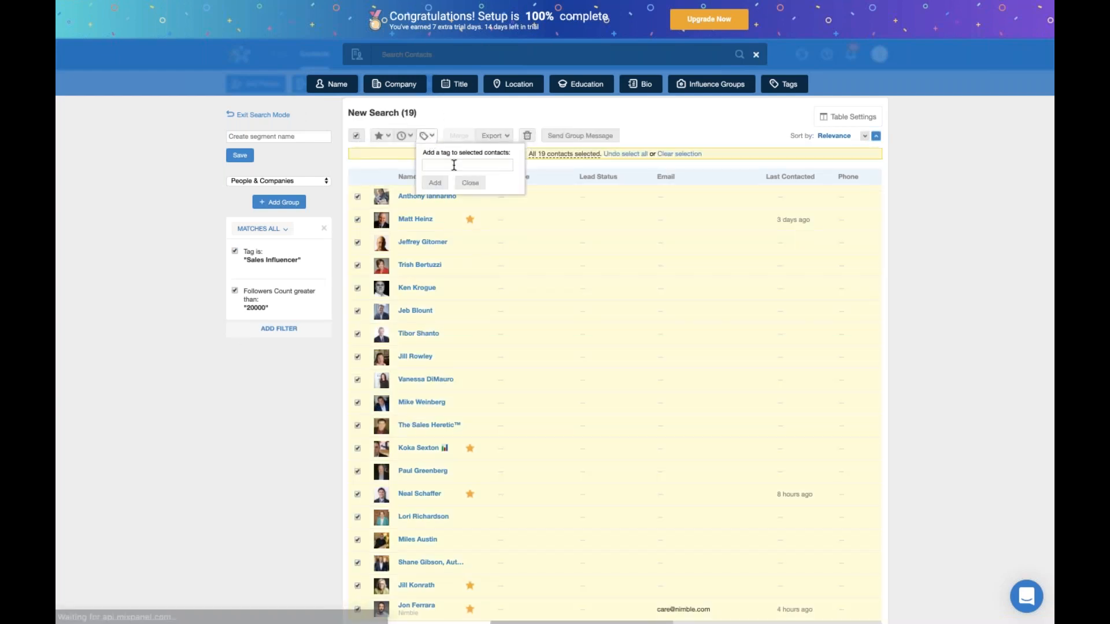
text(vip sales)
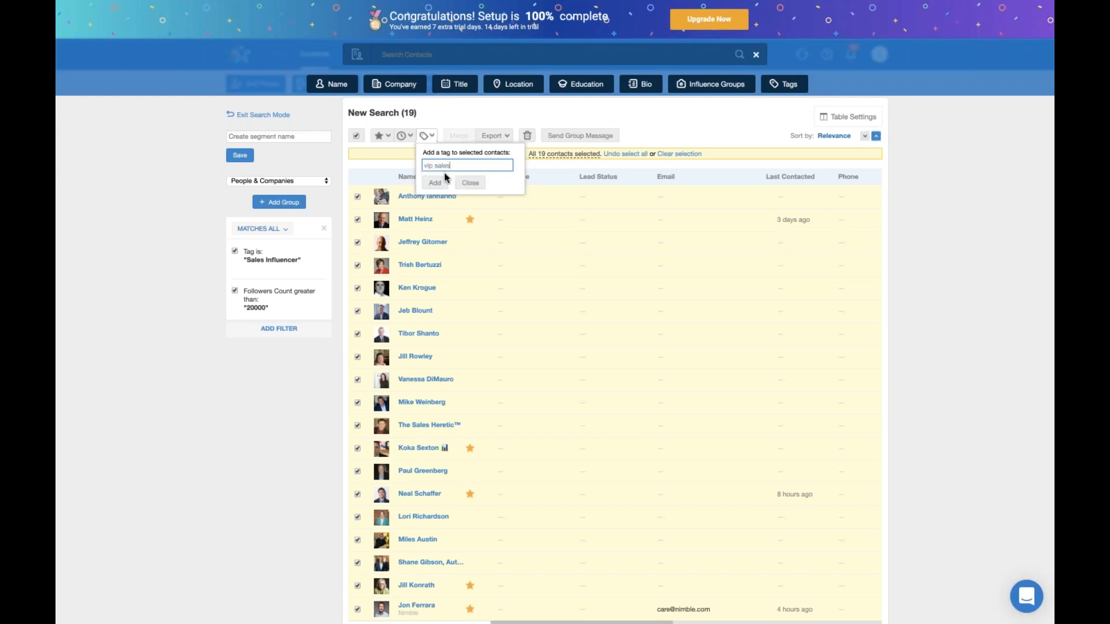
click(437, 183)
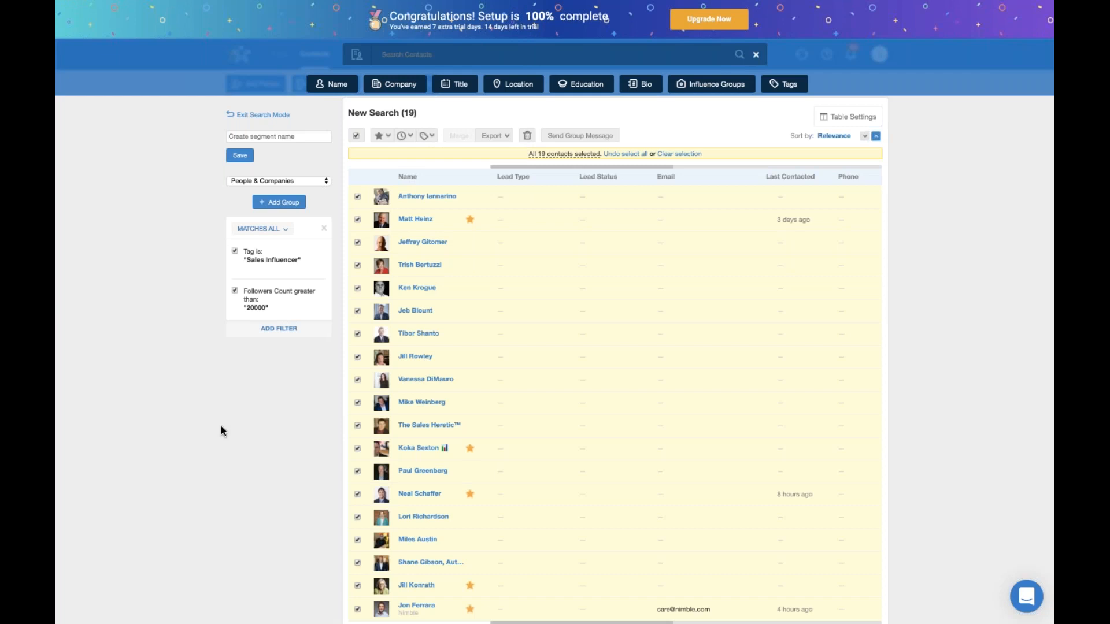
Step: Save the current filtered search as a segment named "Sales Influencers"
click(287, 136)
text(Sales Influencers)
click(243, 157)
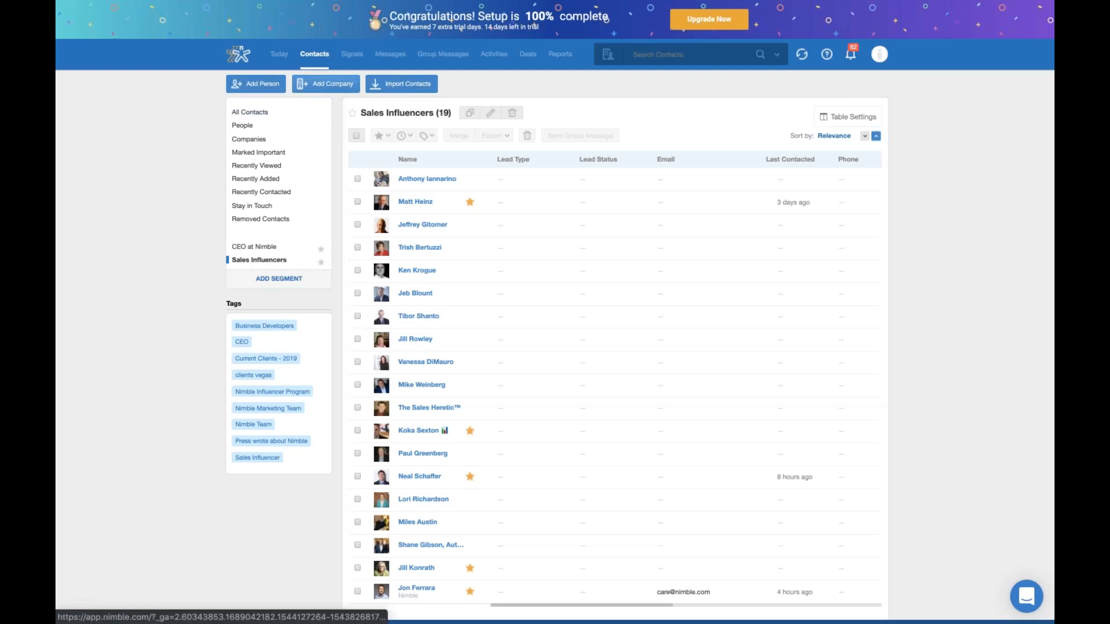
Step: Start a new contact search filtered by the tag "Press wrote about Nimble"
click(668, 54)
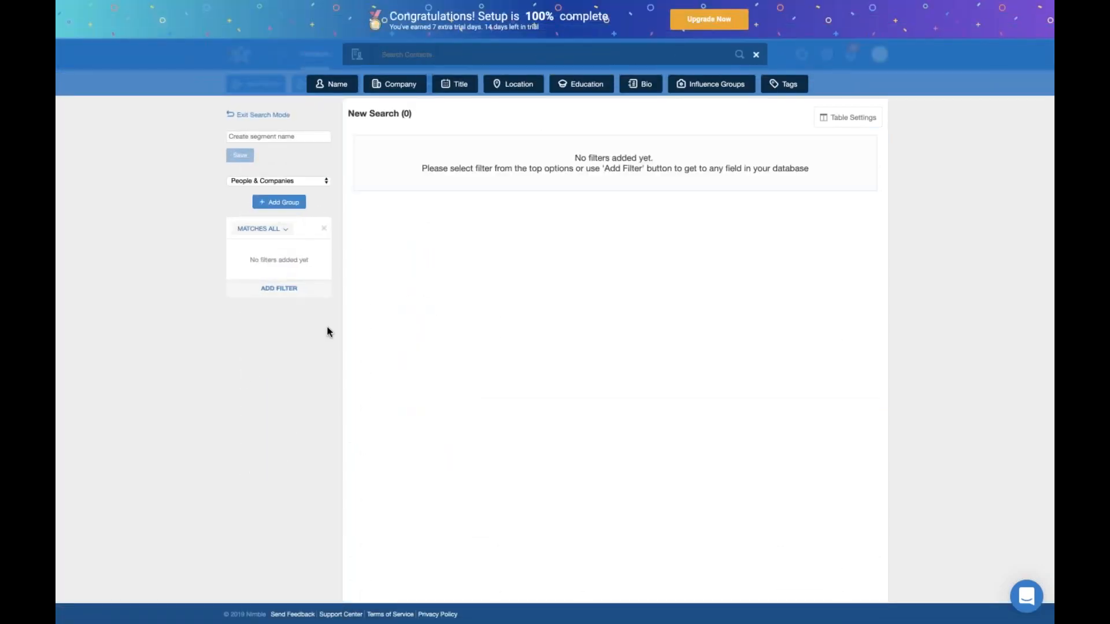
click(800, 81)
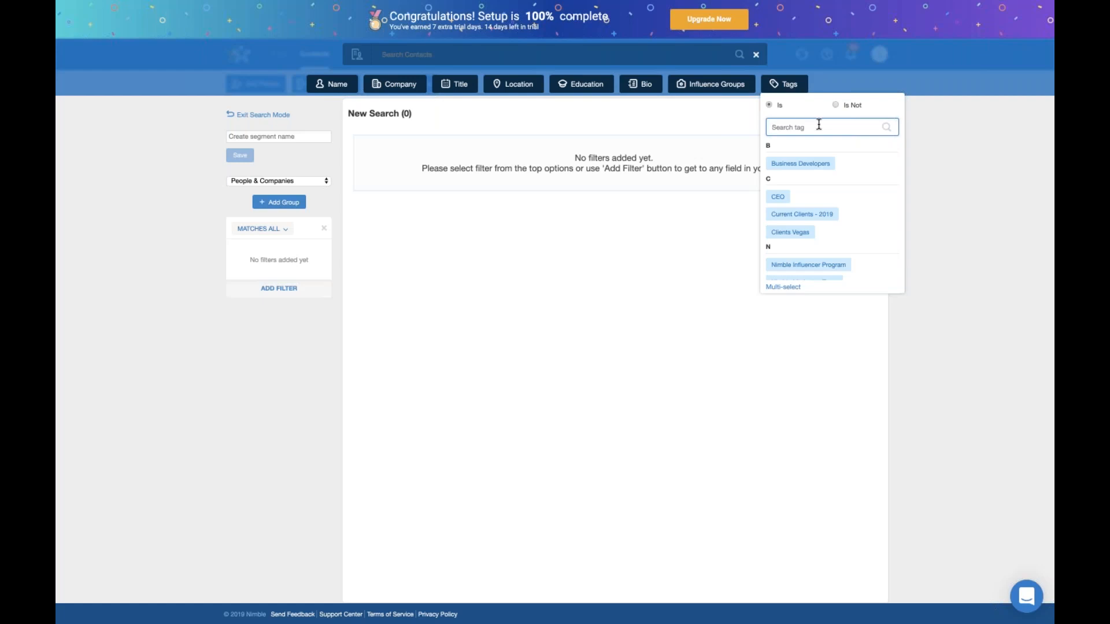
text(press)
click(823, 150)
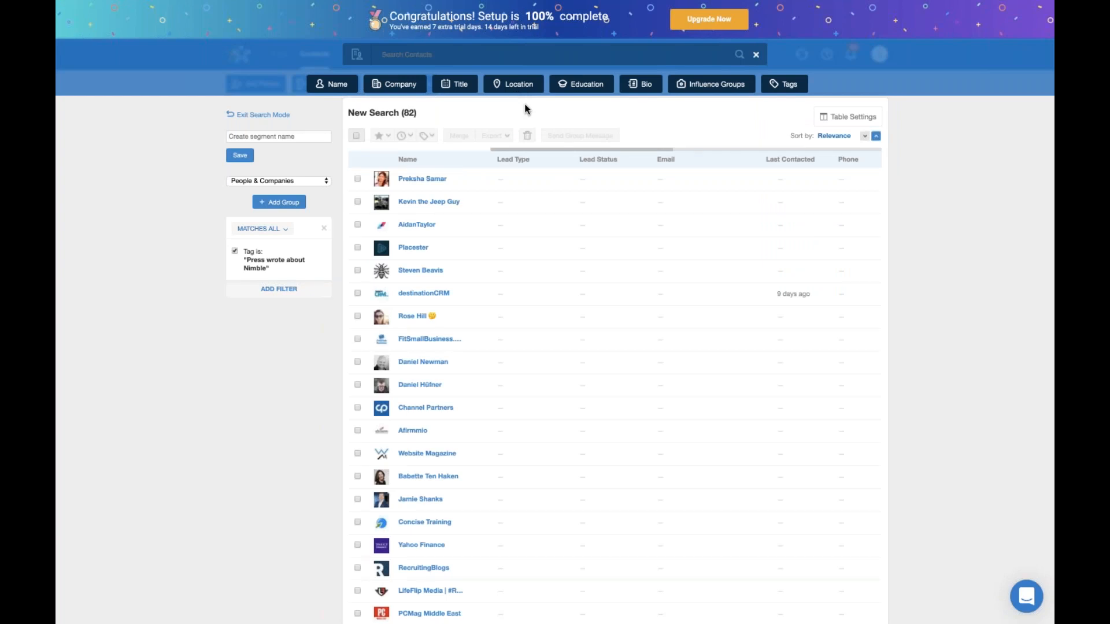
Step: Add a Bio filter for contacts whose bio contains "CRM"
click(645, 85)
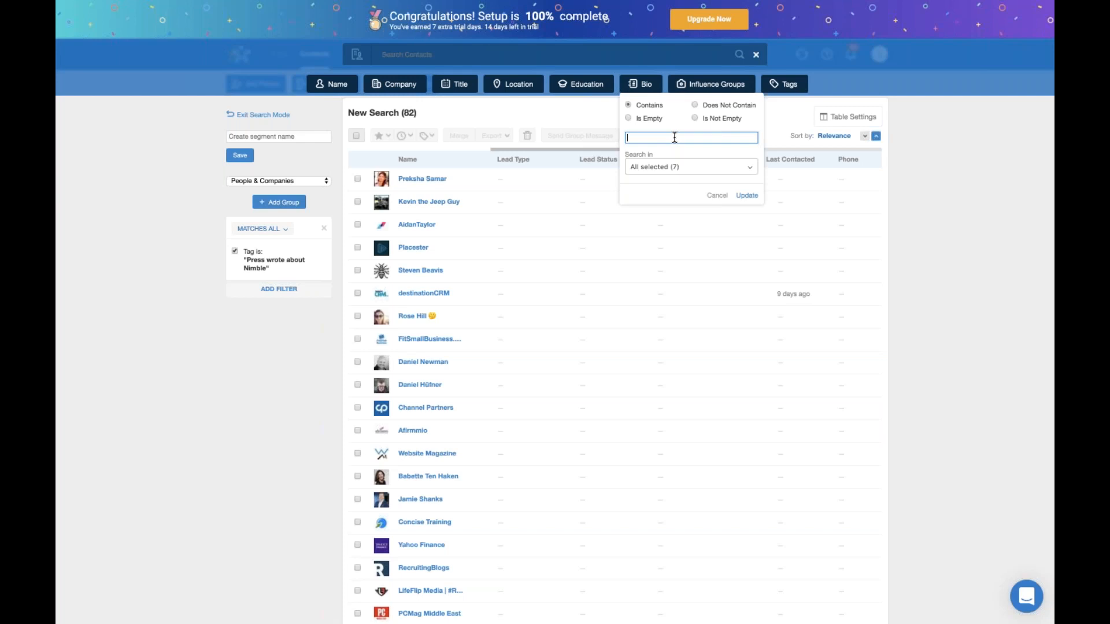
text(CRM)
click(746, 196)
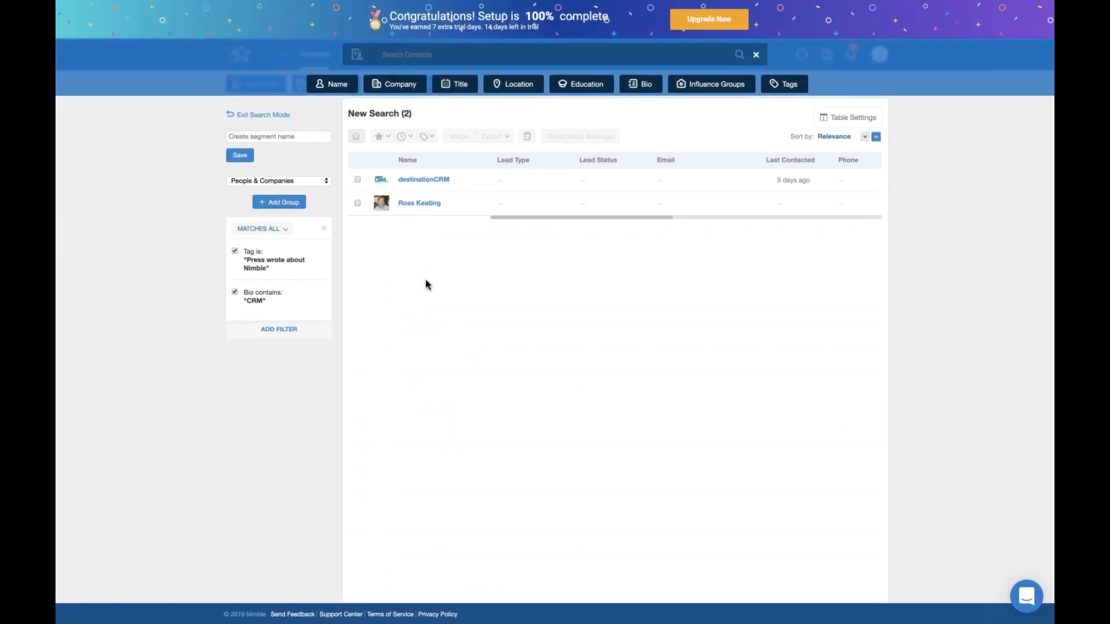
Step: Save the filtered search as a segment named "CRM Writers"
click(284, 137)
text(CRM Writers)
click(243, 155)
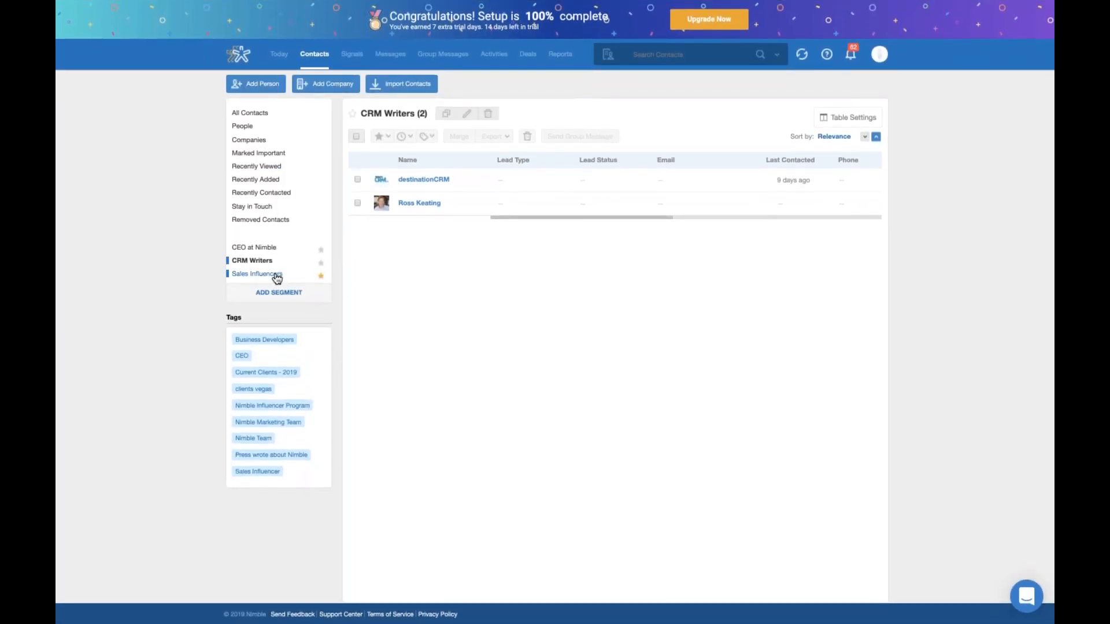
Step: Switch between the saved Sales Influencers and CRM Writers segments and select all contacts in CRM Writers
click(255, 278)
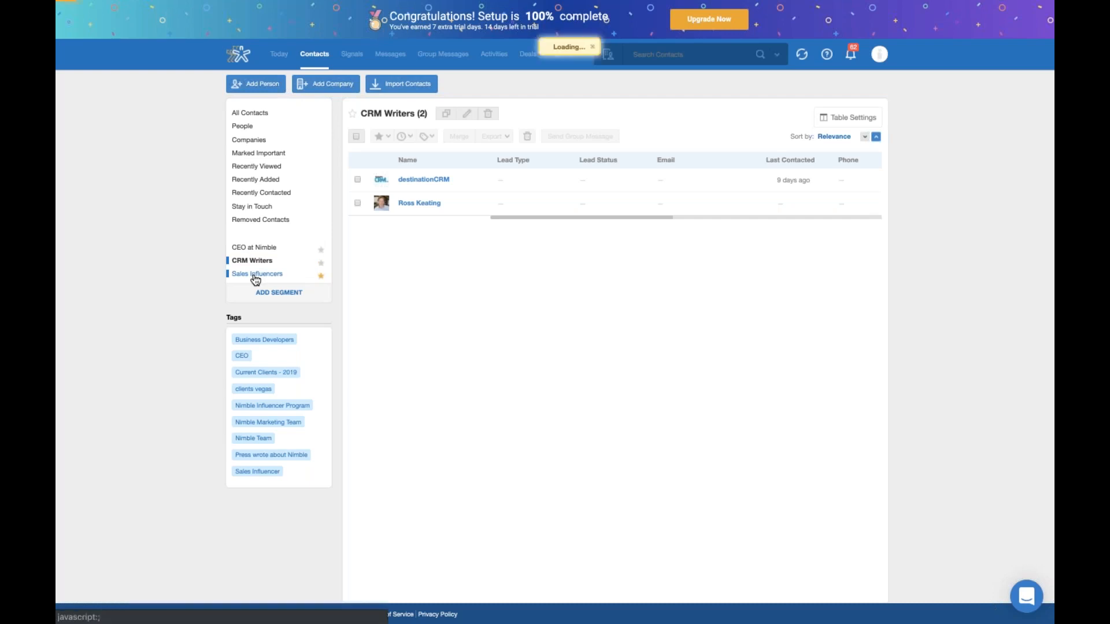
click(253, 261)
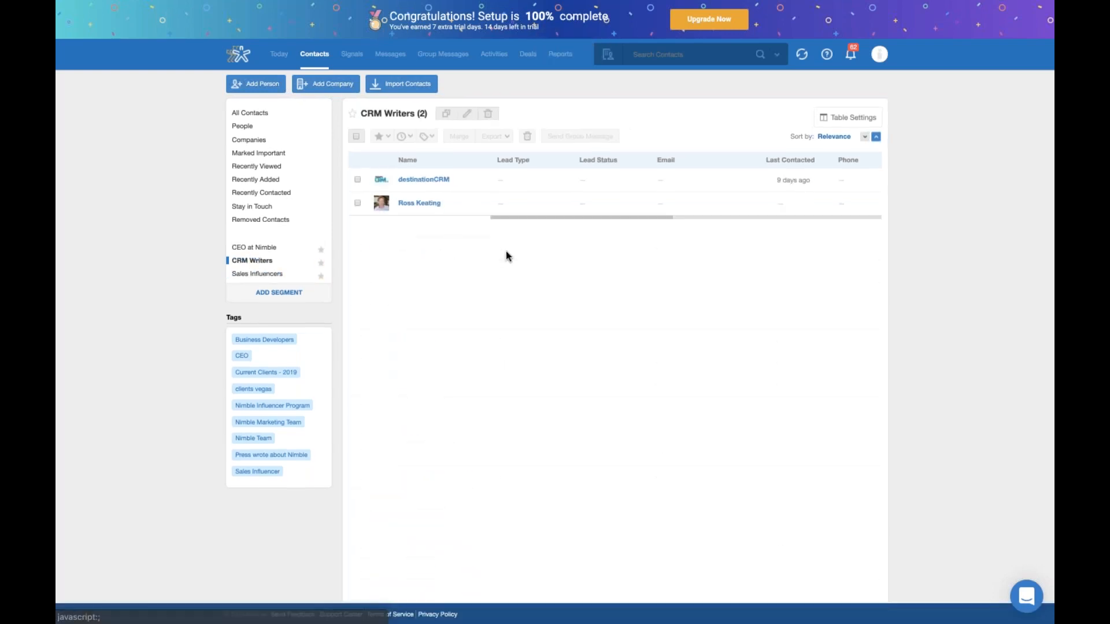
click(356, 137)
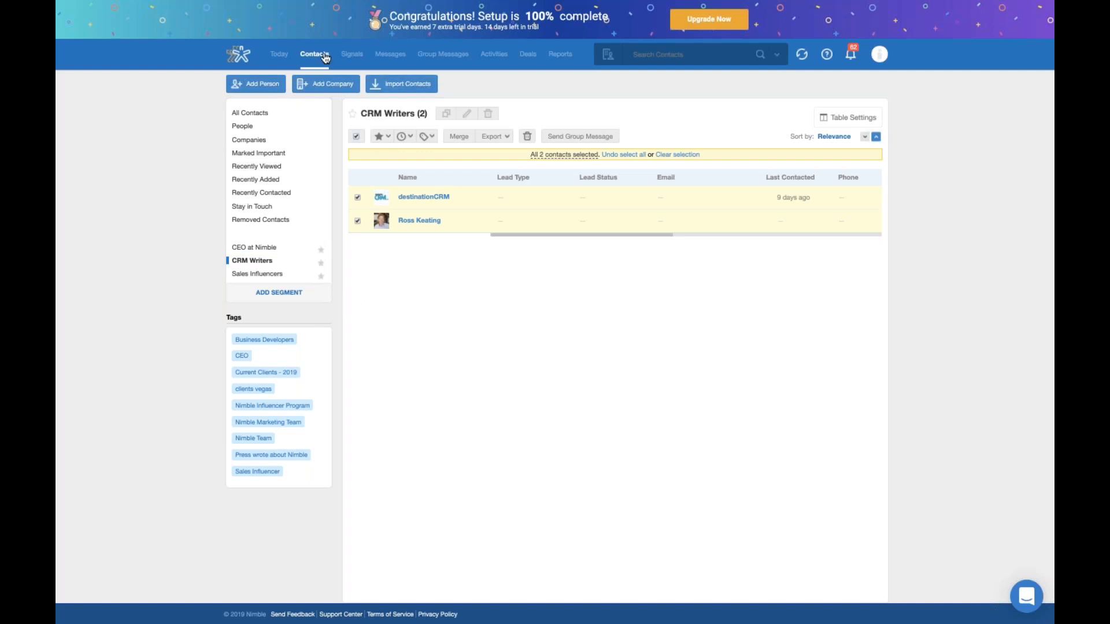
Step: Start a new contact search with a Birthday day/month range filter set to the 4th Quarter, October 1 to December 31
click(665, 58)
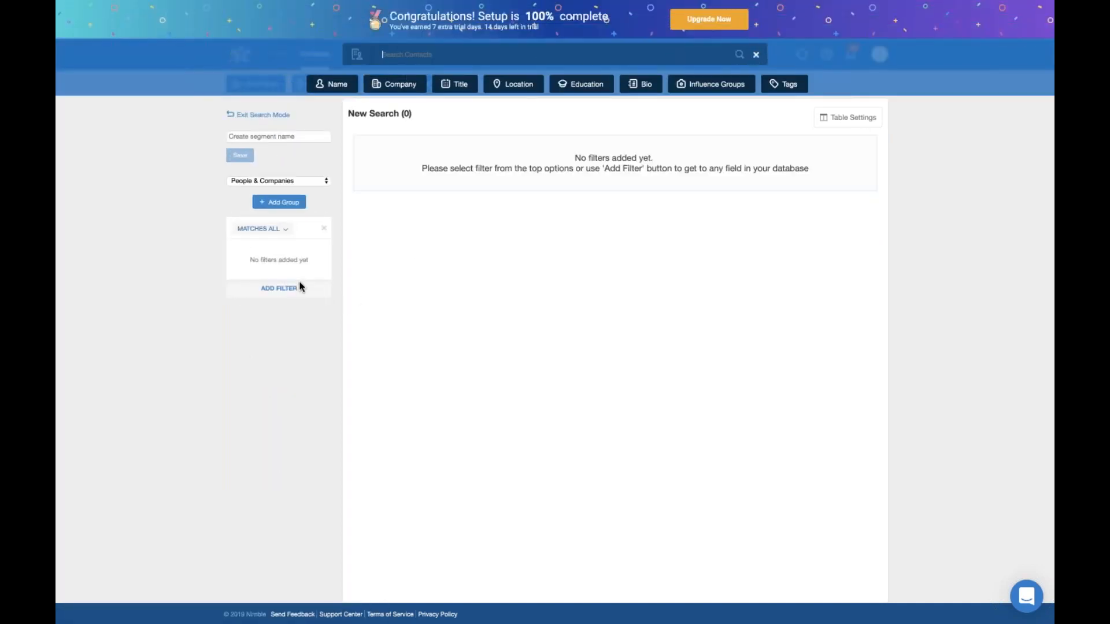
click(298, 286)
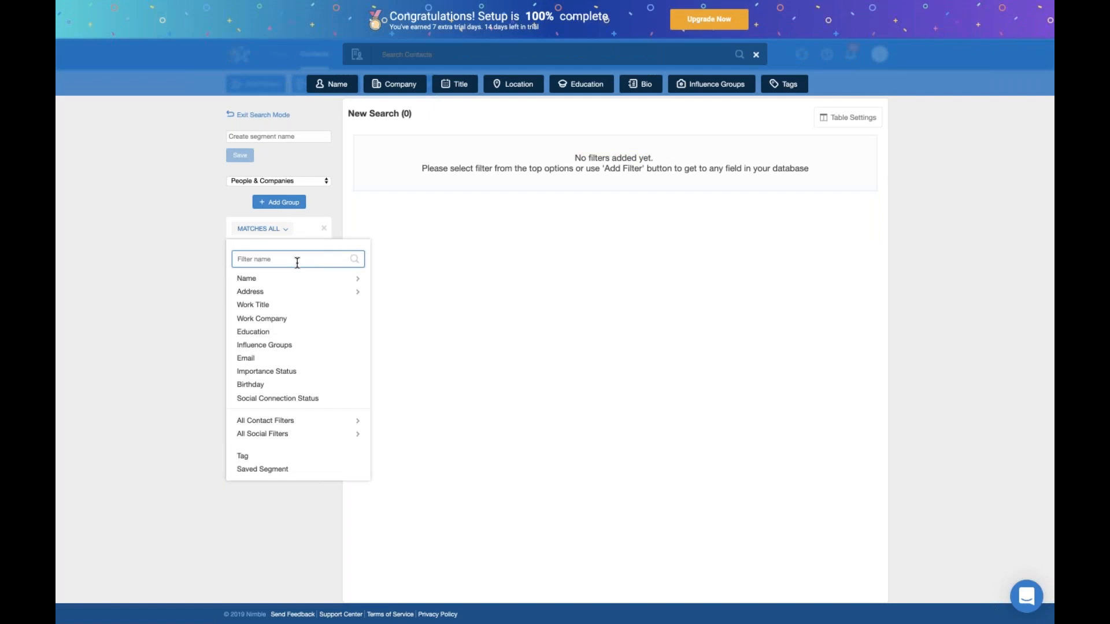
text(birthday)
click(259, 283)
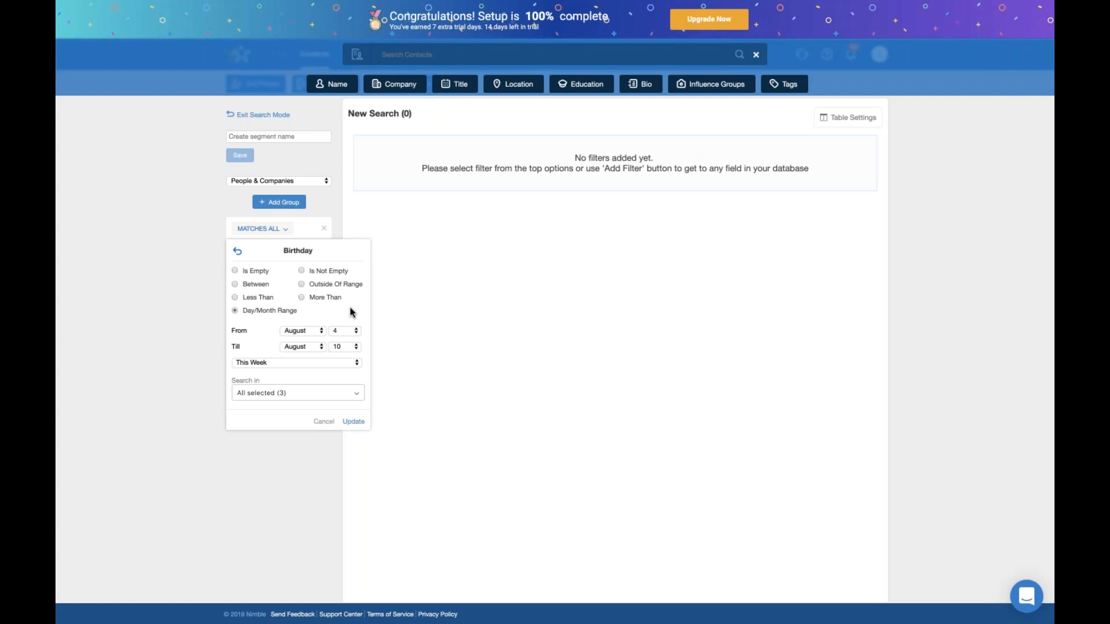
click(260, 363)
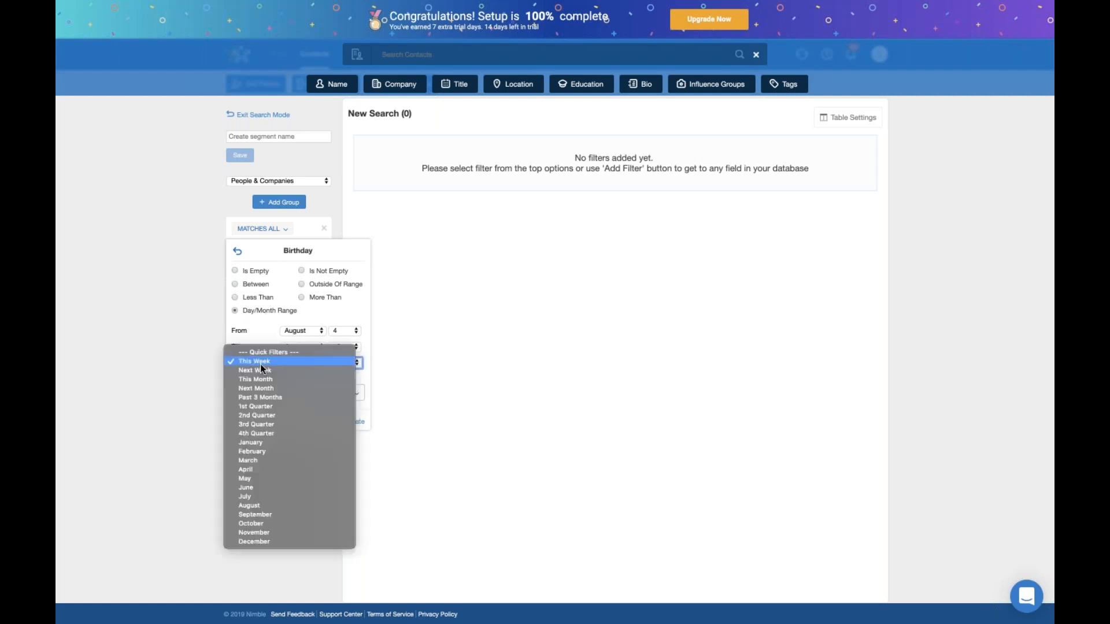
click(286, 432)
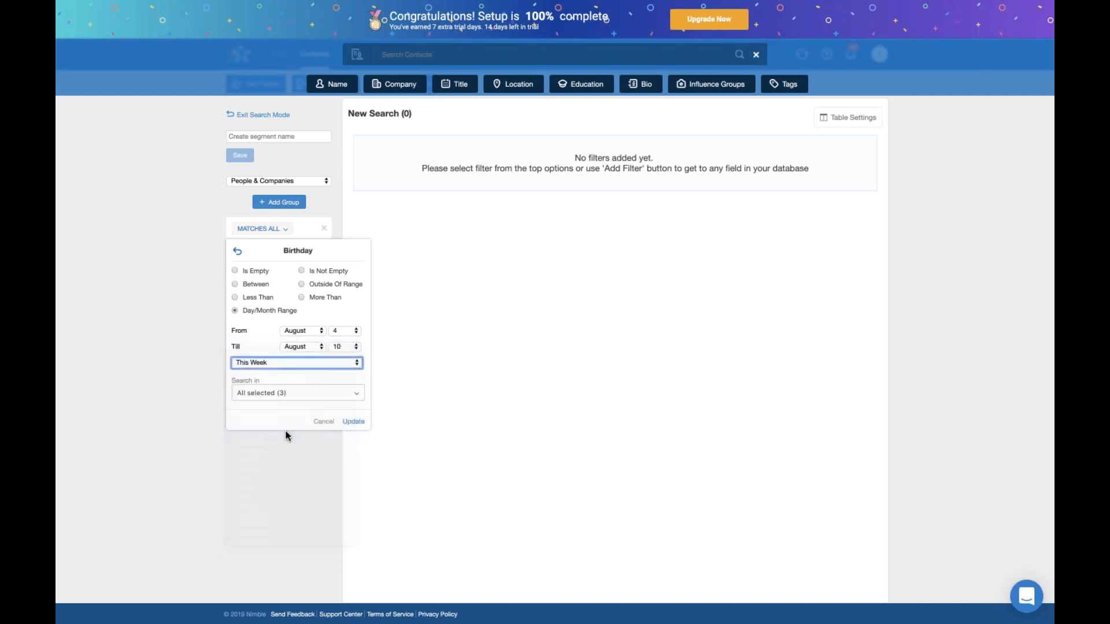
click(354, 422)
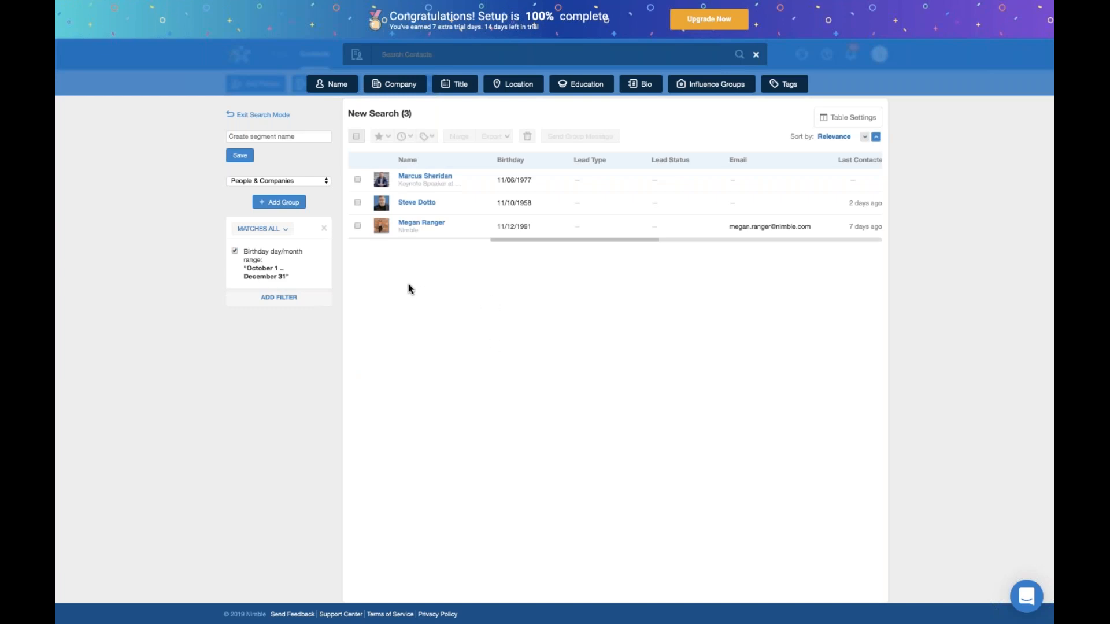
Step: Open the first contact in the birthday results, view the form for scheduling a task, and close it without saving
click(436, 181)
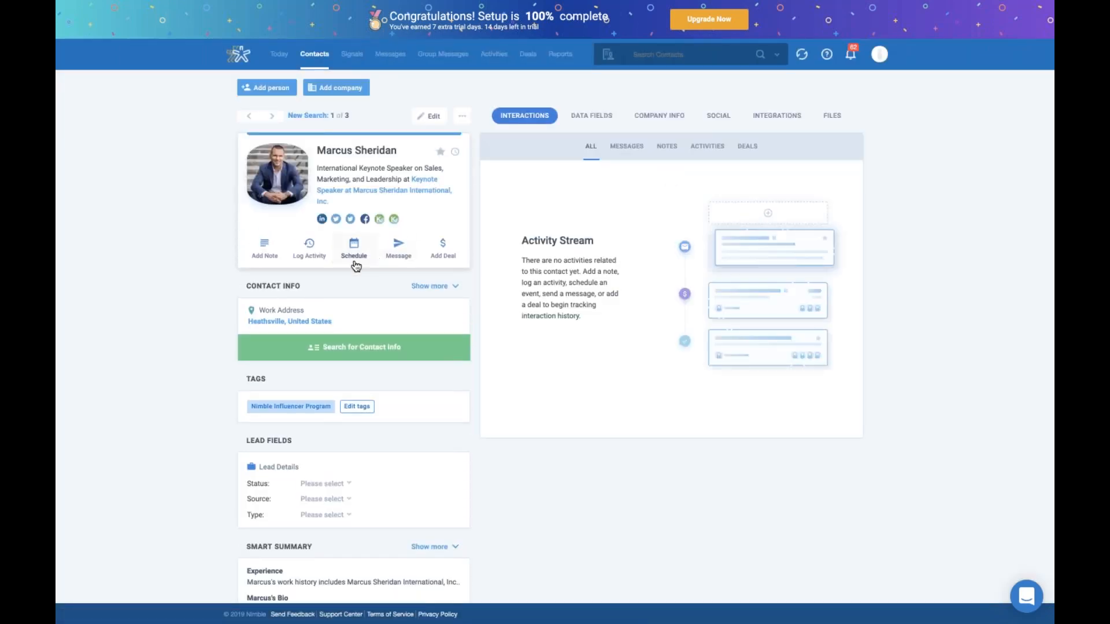
click(354, 255)
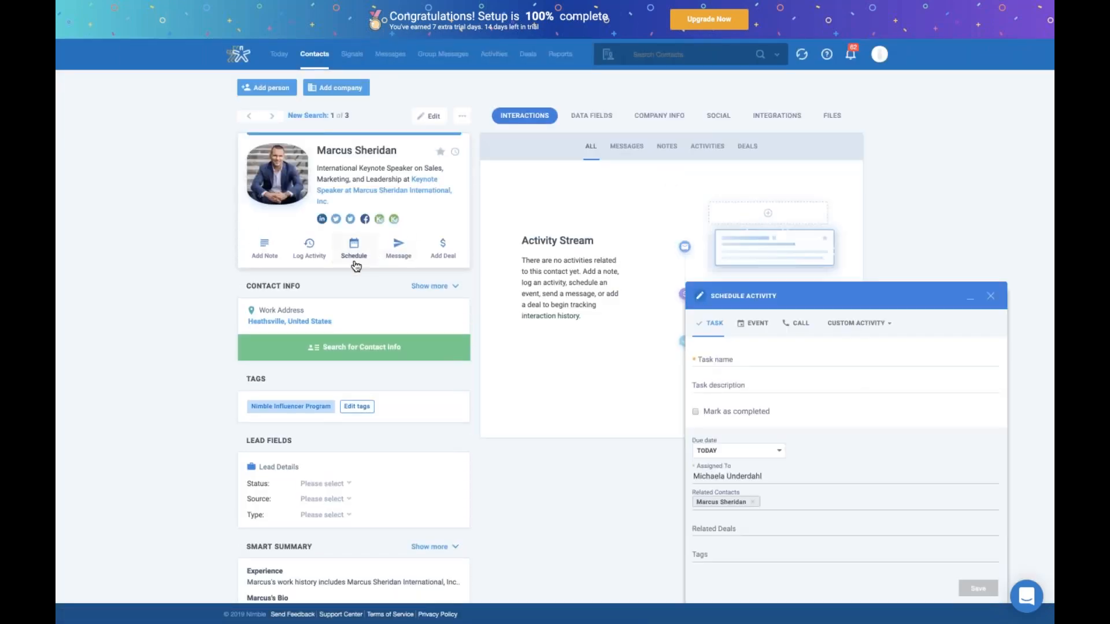
click(732, 358)
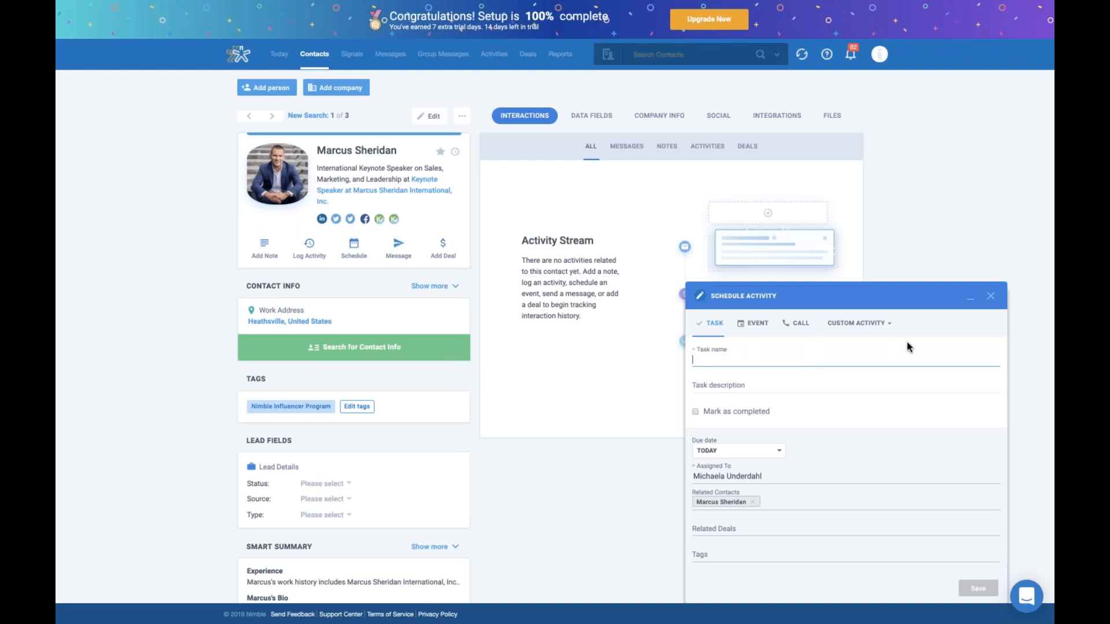
click(991, 296)
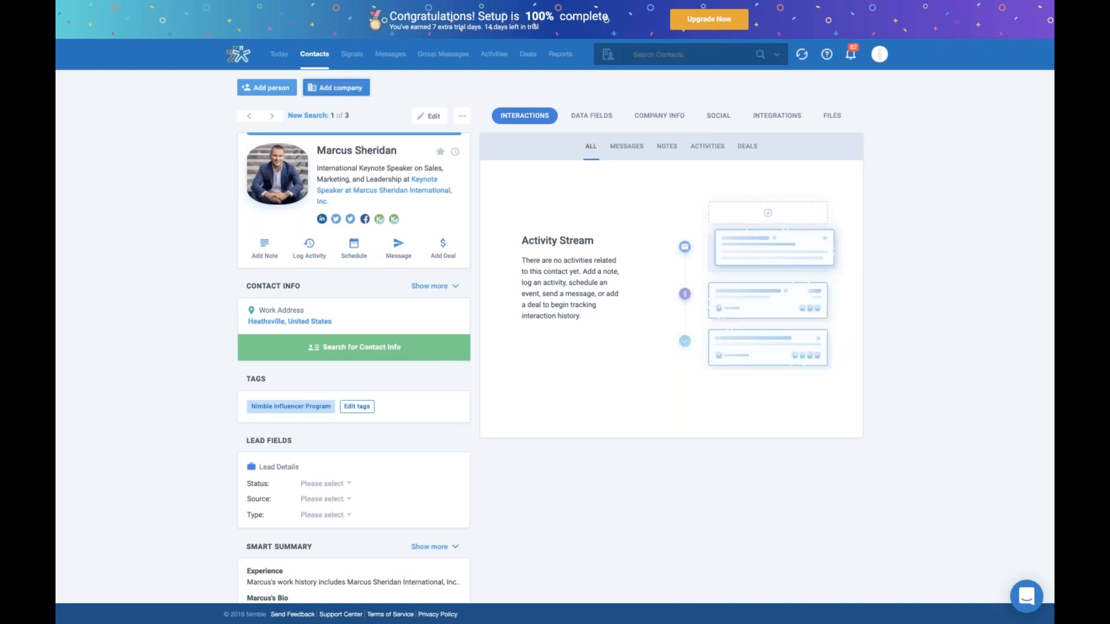
Step: Start a new contact search with a Birthday day/month range filter for This Week, August 4 to August 10
click(320, 58)
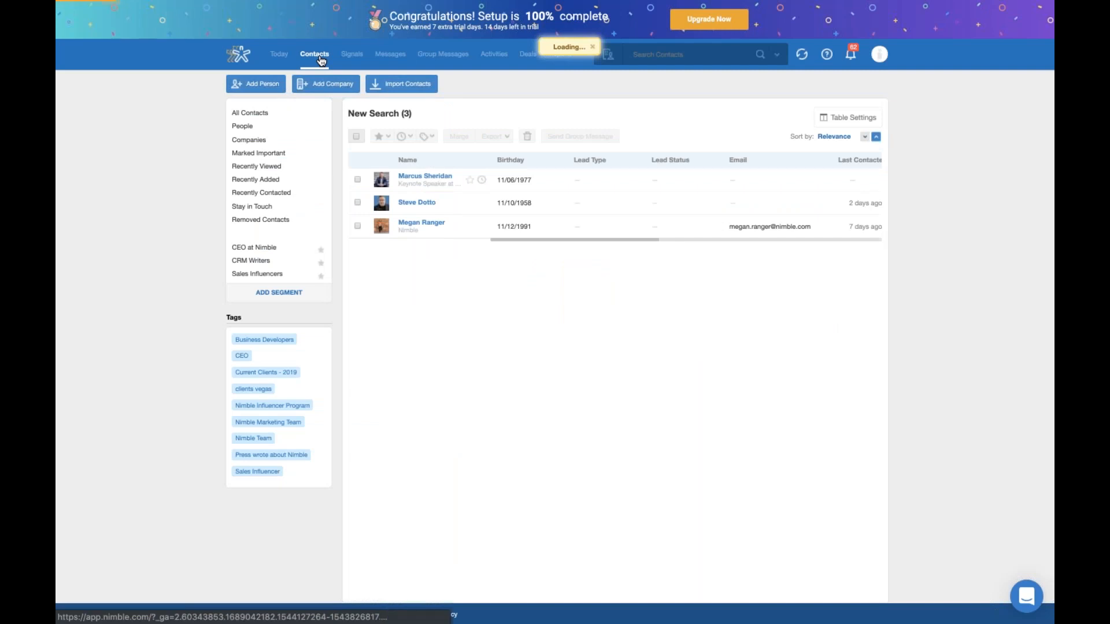
click(644, 62)
click(264, 292)
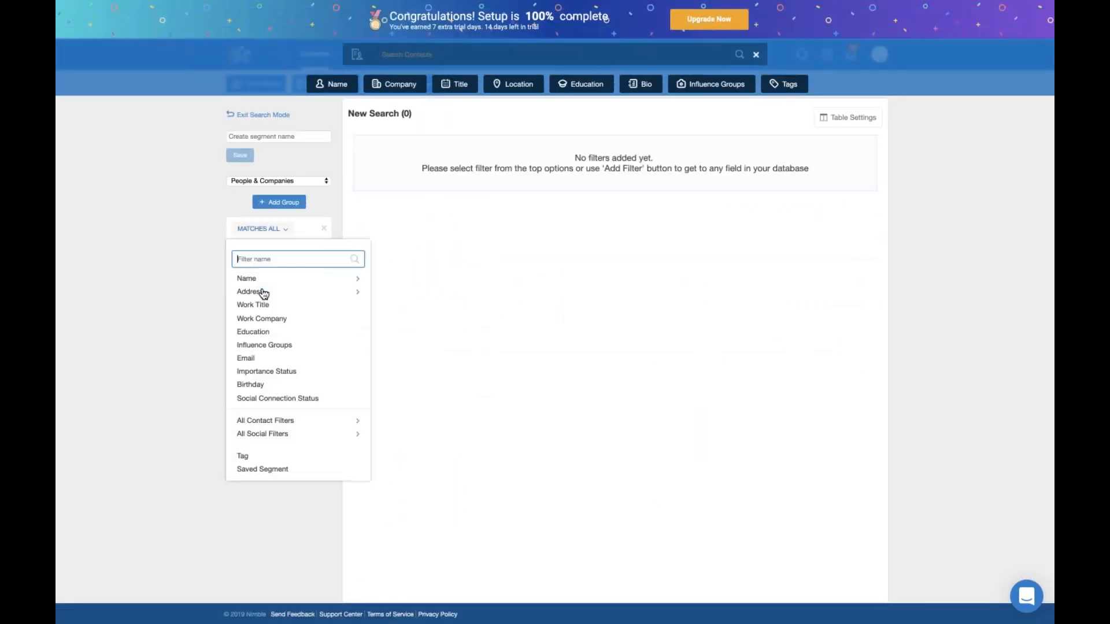
text(birthday)
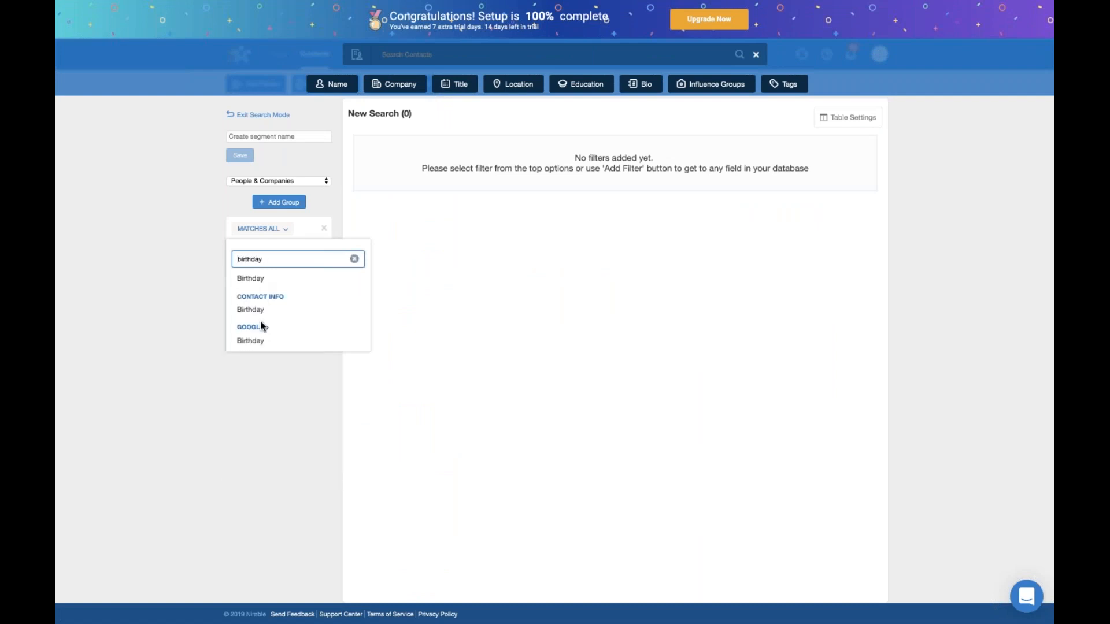
click(255, 280)
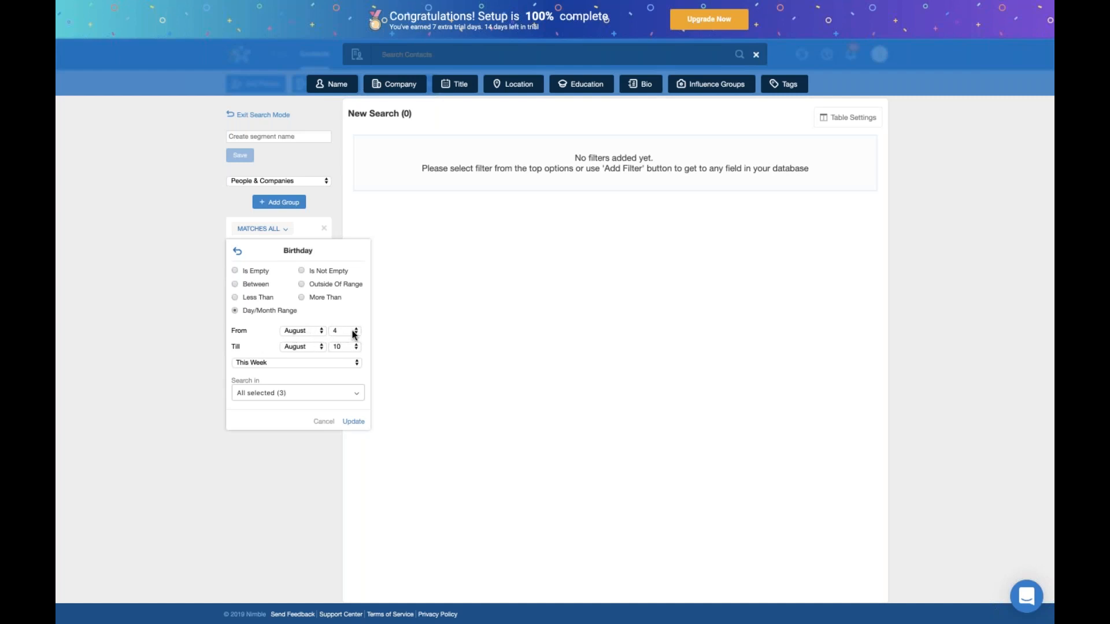
click(353, 421)
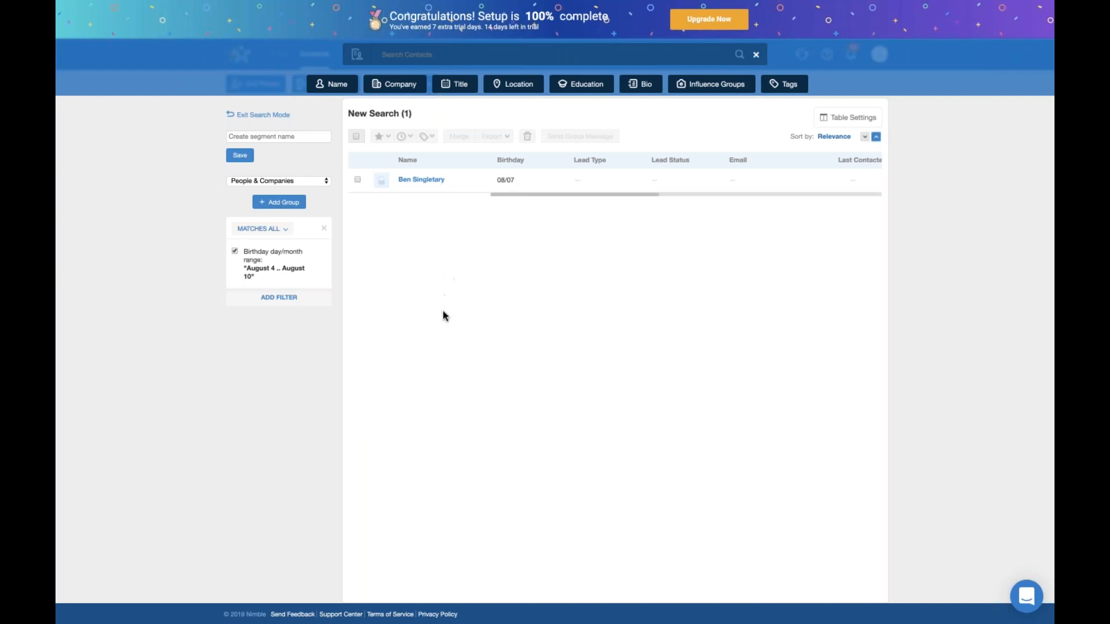
Step: Open the contact found by the birthday search, view the message channels, and close the message form without sending
click(424, 182)
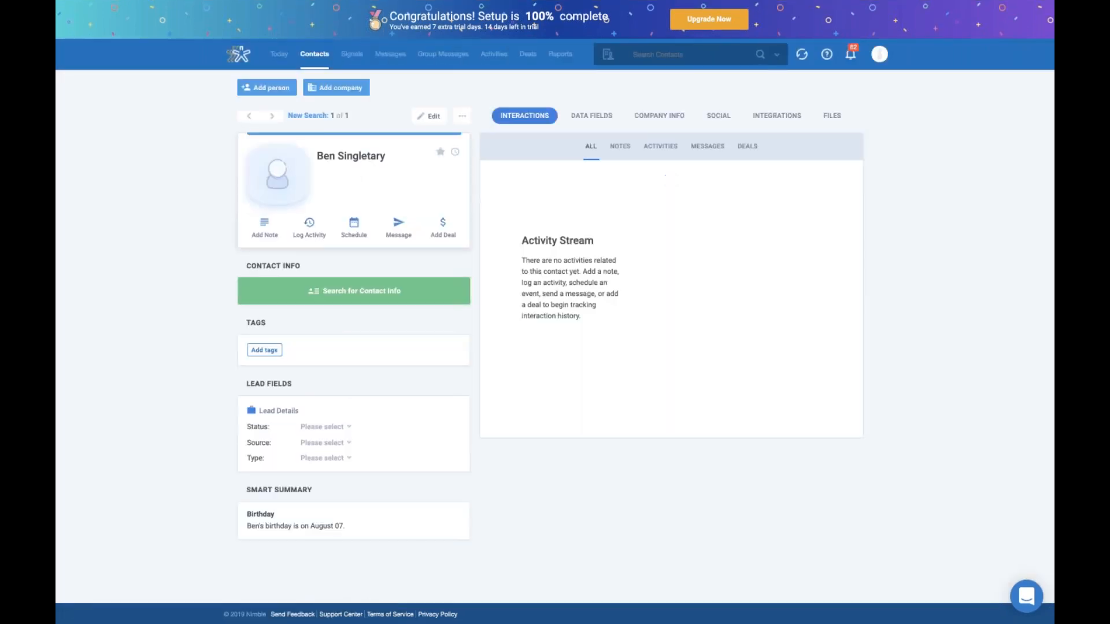
click(399, 228)
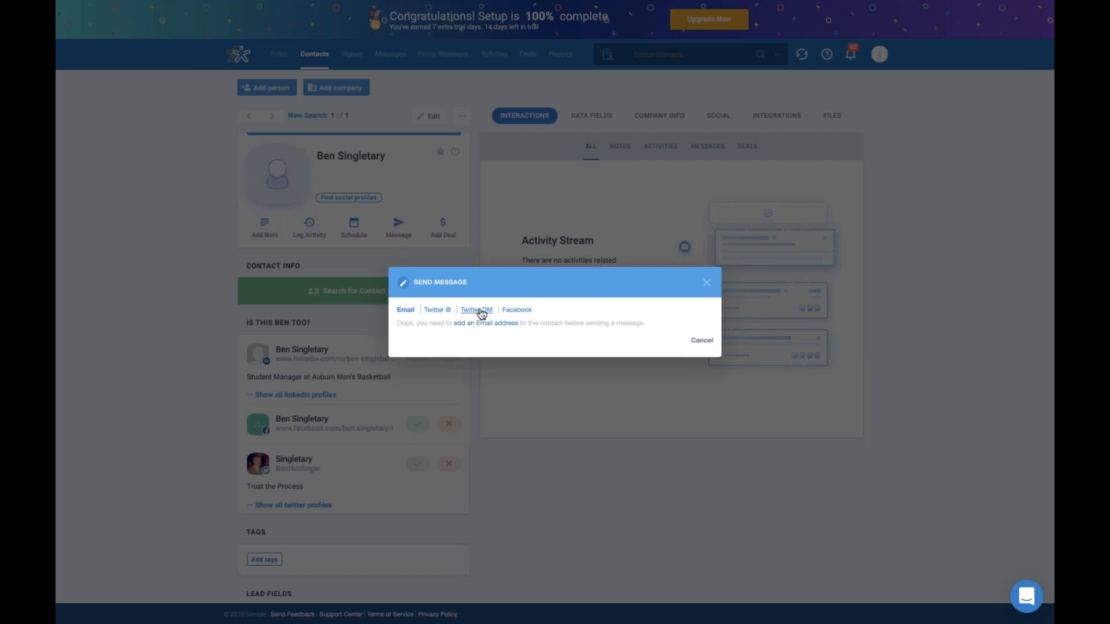
click(707, 282)
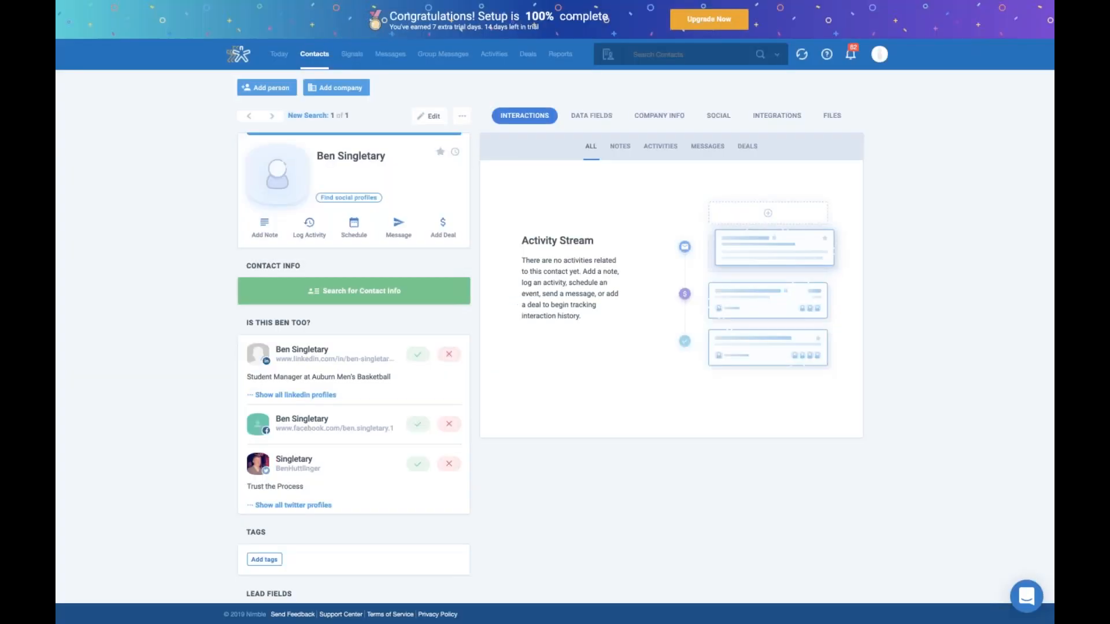
Step: View the filter fields available for a new contact search and exit search mode
click(314, 55)
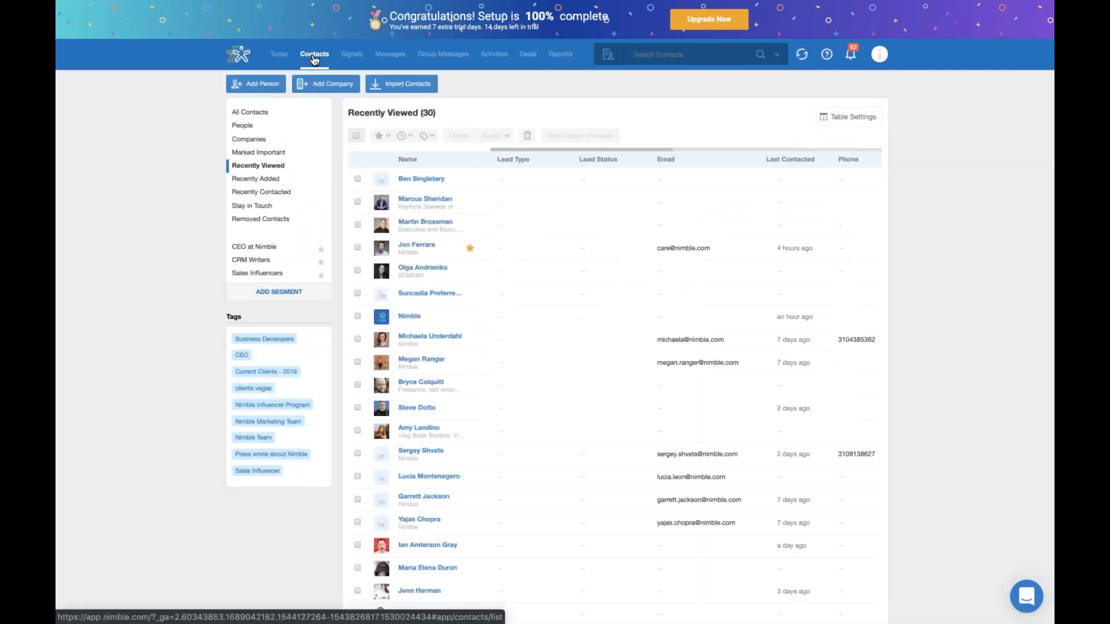
click(665, 54)
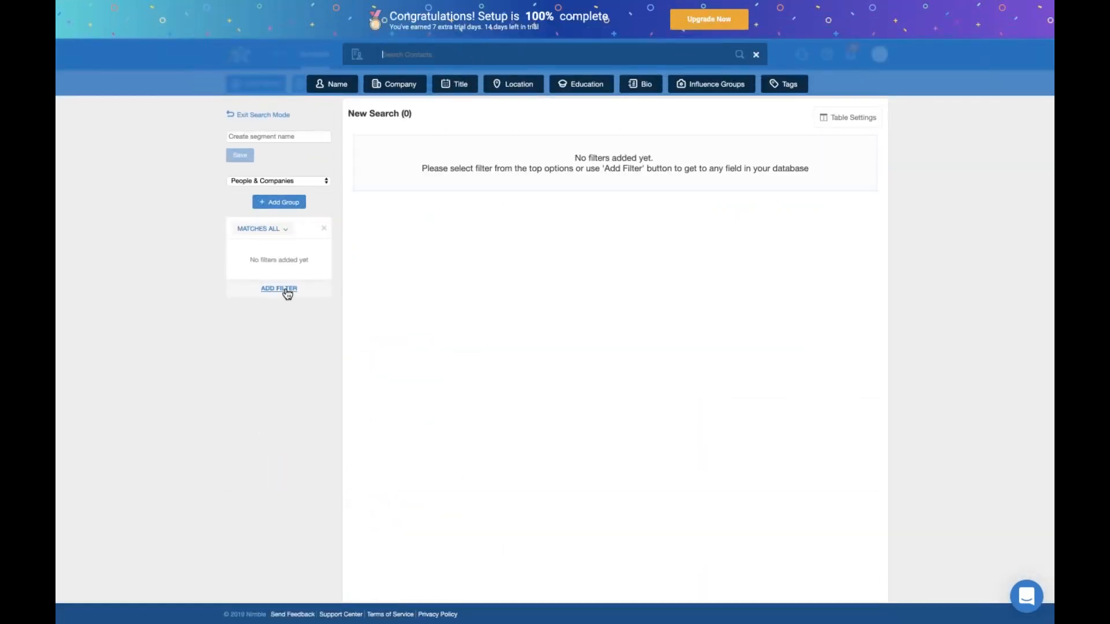
click(286, 288)
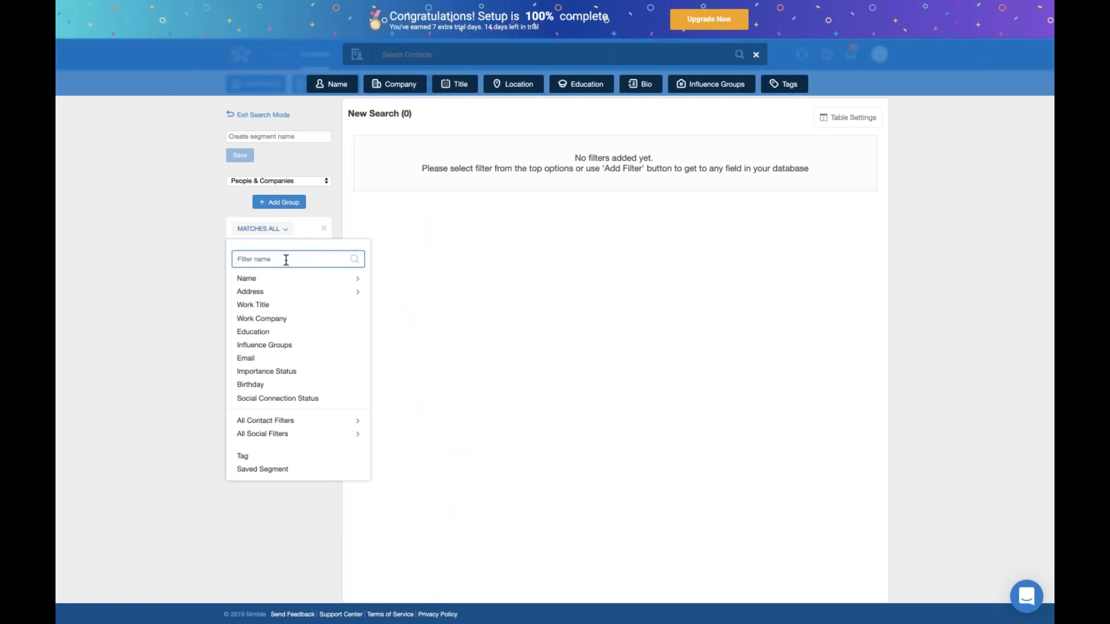
click(281, 116)
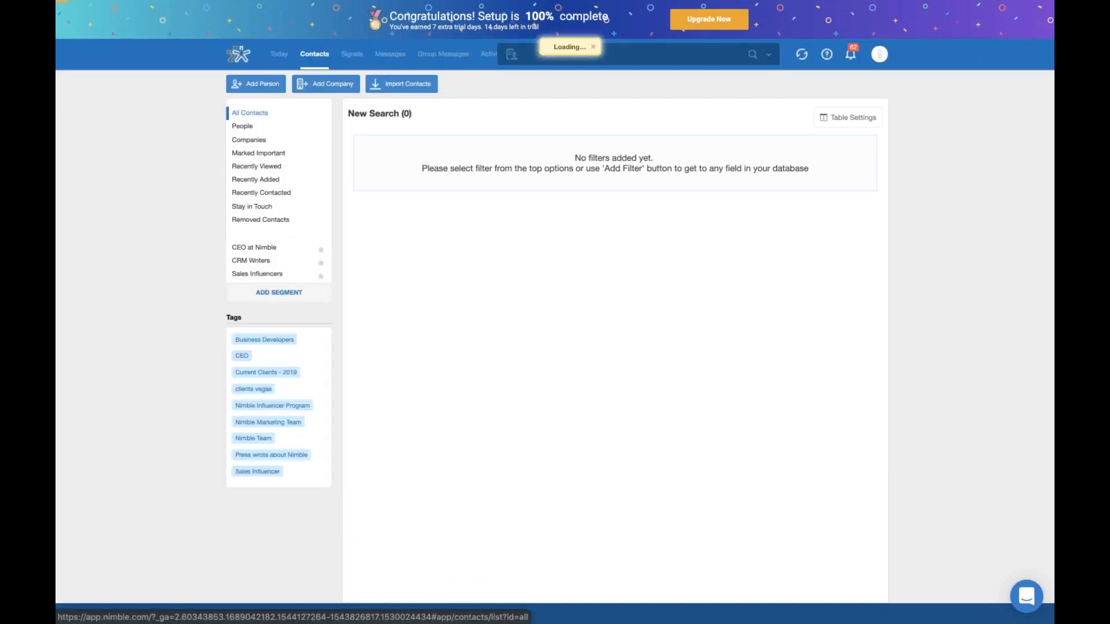
Step: Open the starred Nimble contact from the Recently Viewed list and examine the interaction history and past activities
right_click(480, 130)
key(Escape)
click(427, 247)
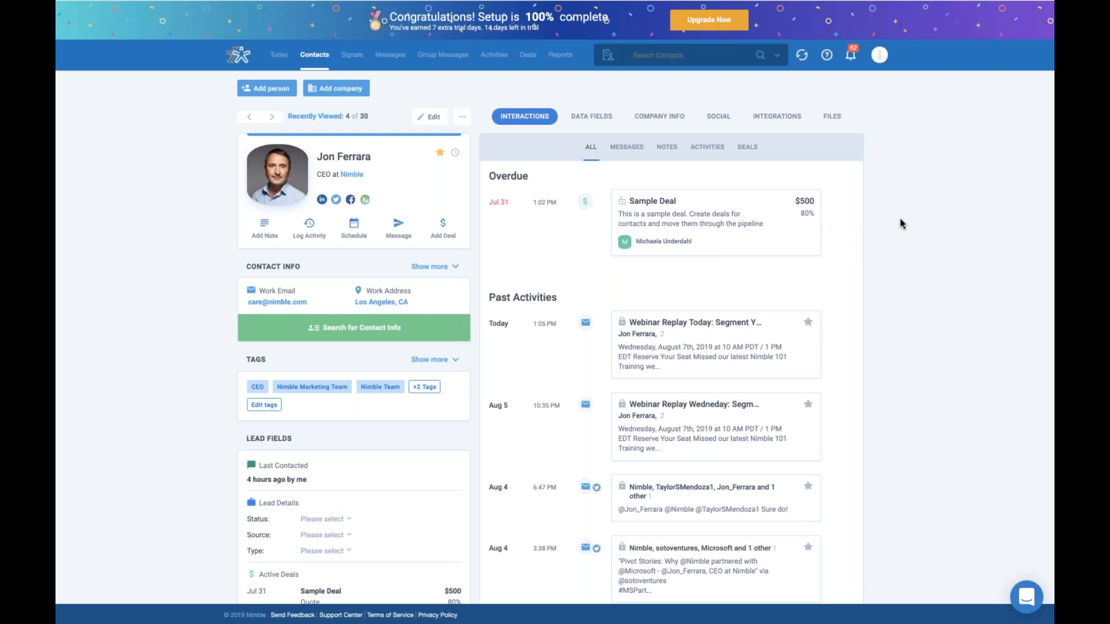
scroll(925, 227, down, 1)
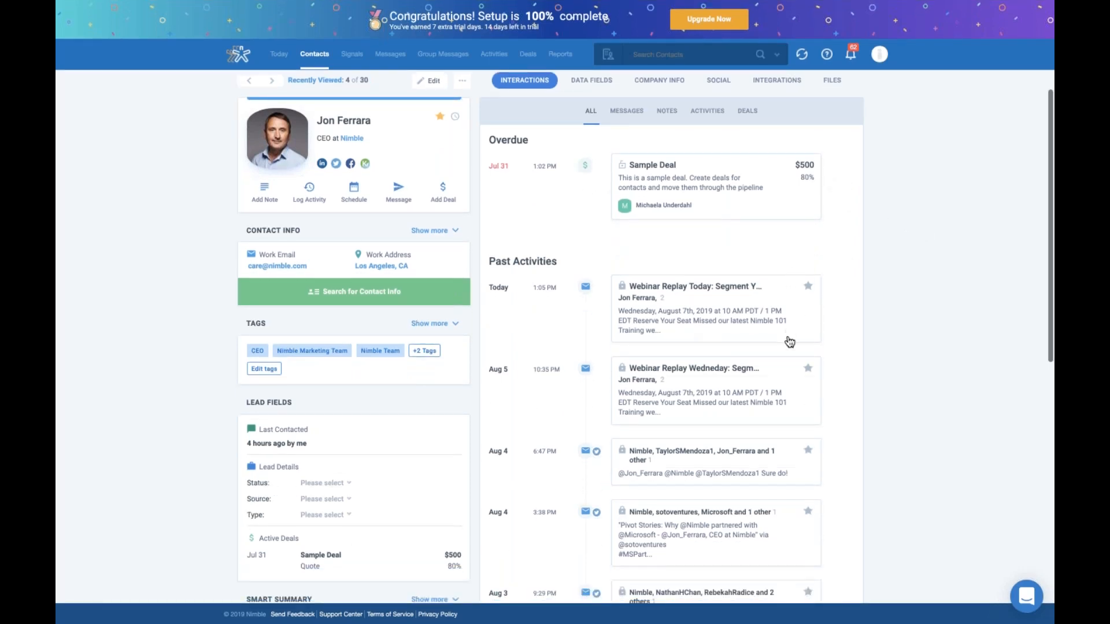
scroll(789, 335, down, 3)
scroll(789, 341, down, 10)
scroll(904, 303, up, 14)
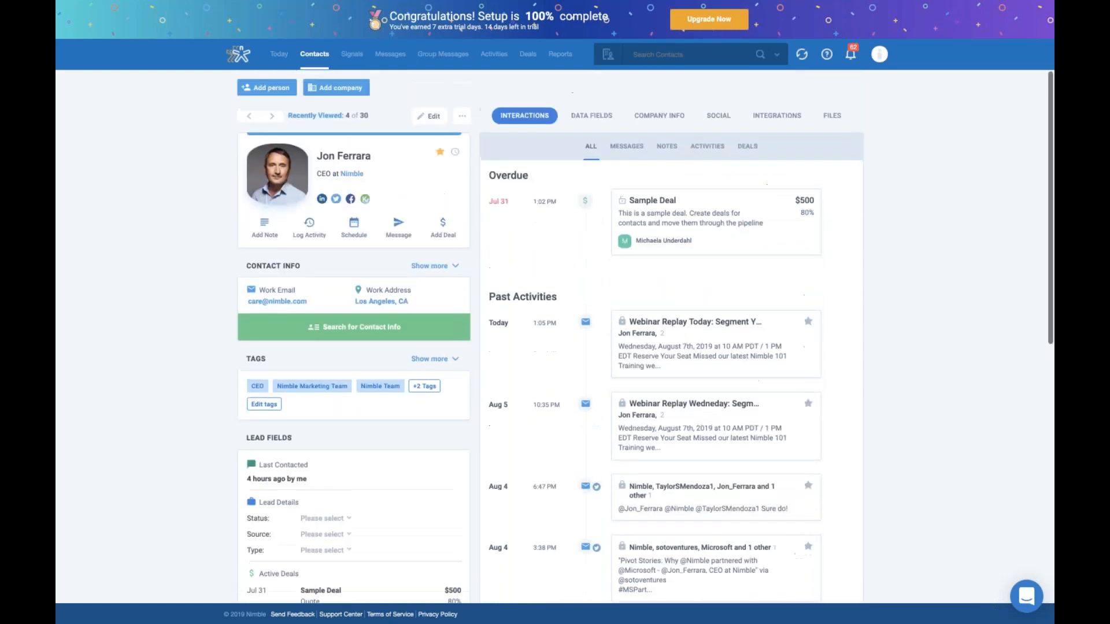
Step: Examine the contact's Person Info data fields, including email, address, URL and description
click(603, 125)
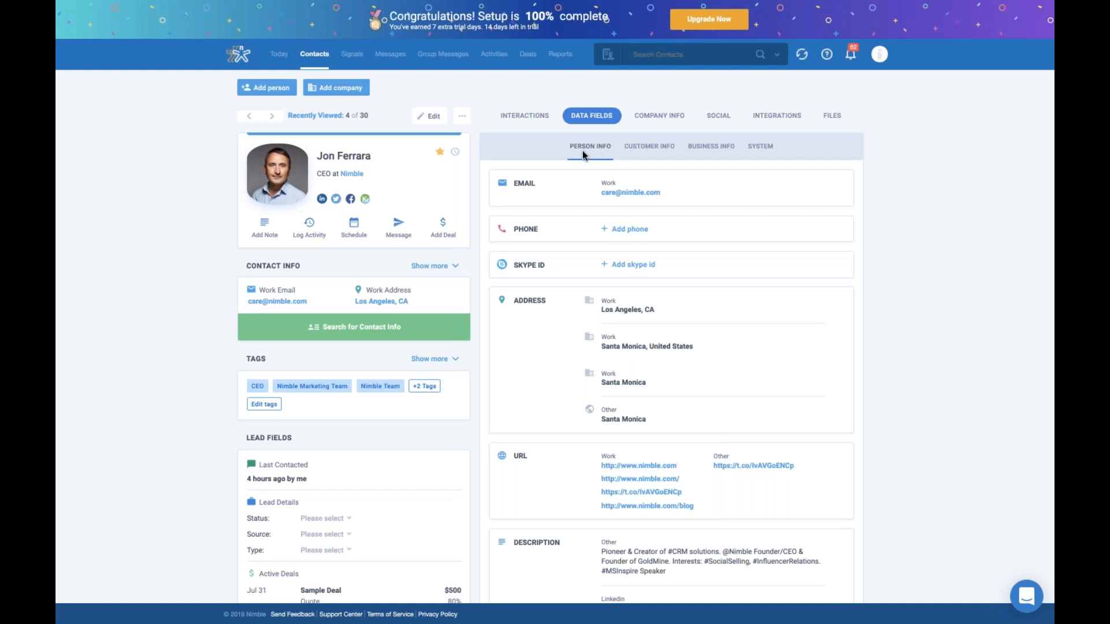
scroll(717, 203, down, 1)
scroll(717, 202, up, 1)
Step: Show the empty Business Model, Contact Person, 1st Contact and Notes fields without saving, and view the contact's Customer Info
click(720, 156)
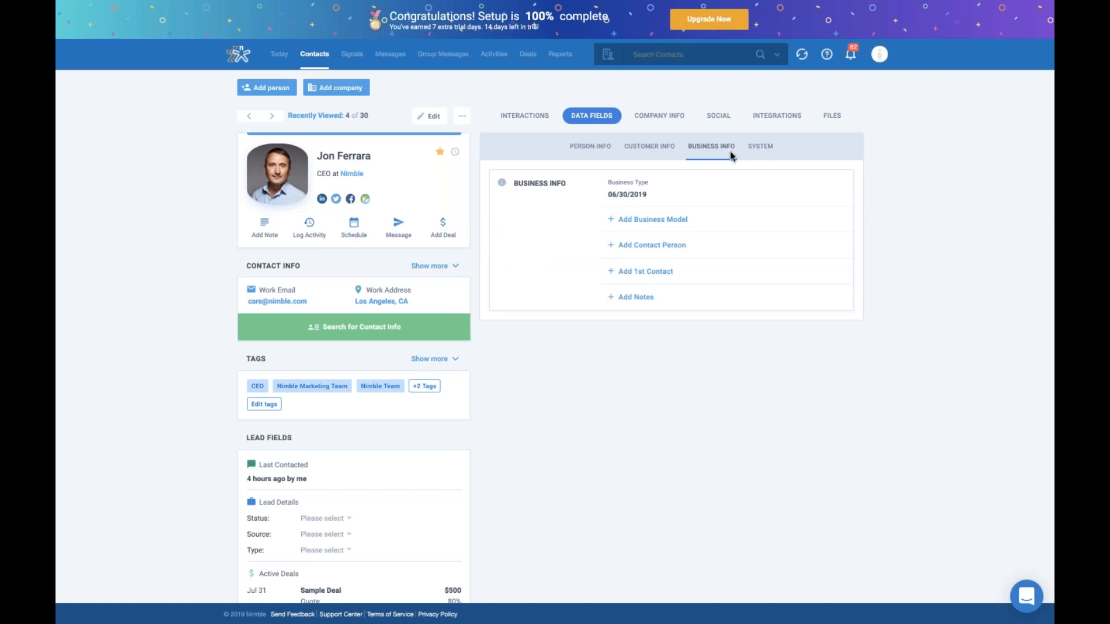
click(671, 220)
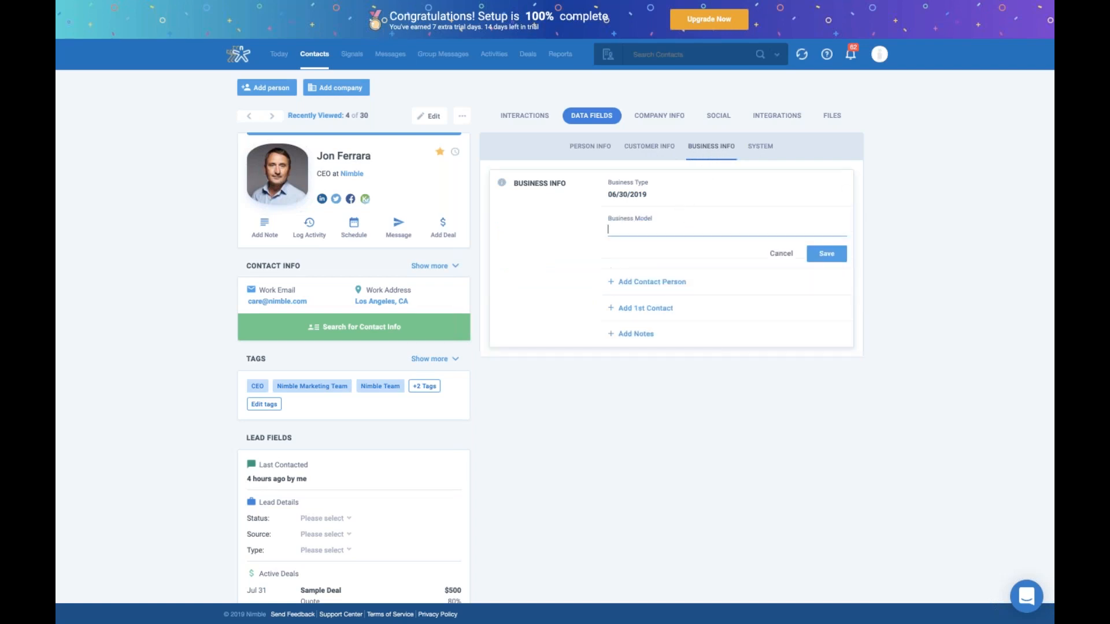
click(658, 284)
click(653, 341)
click(646, 408)
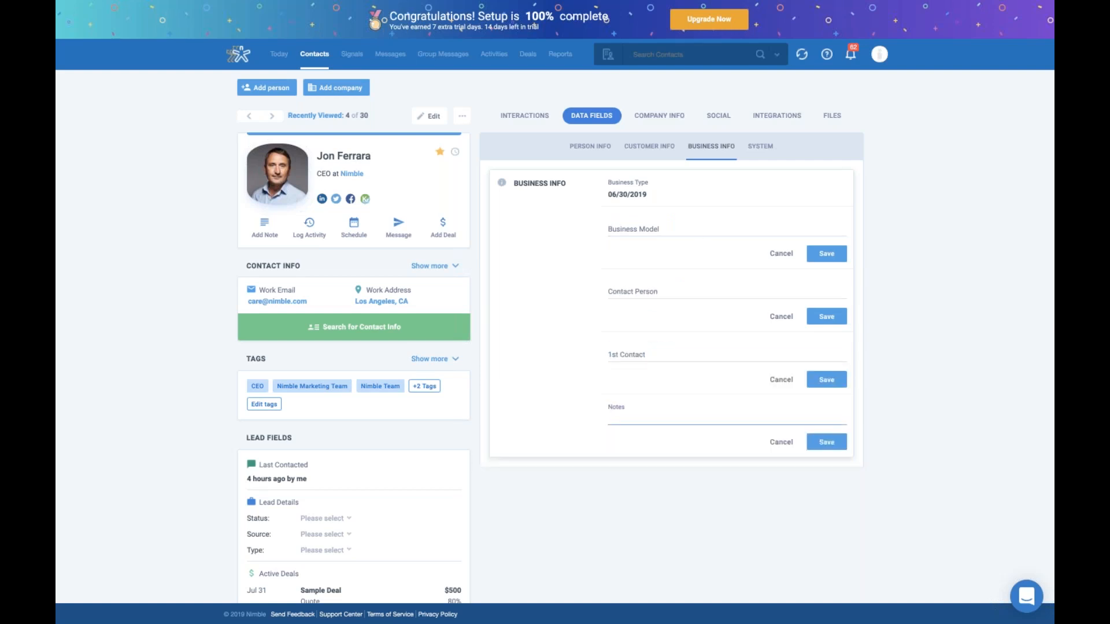
click(659, 152)
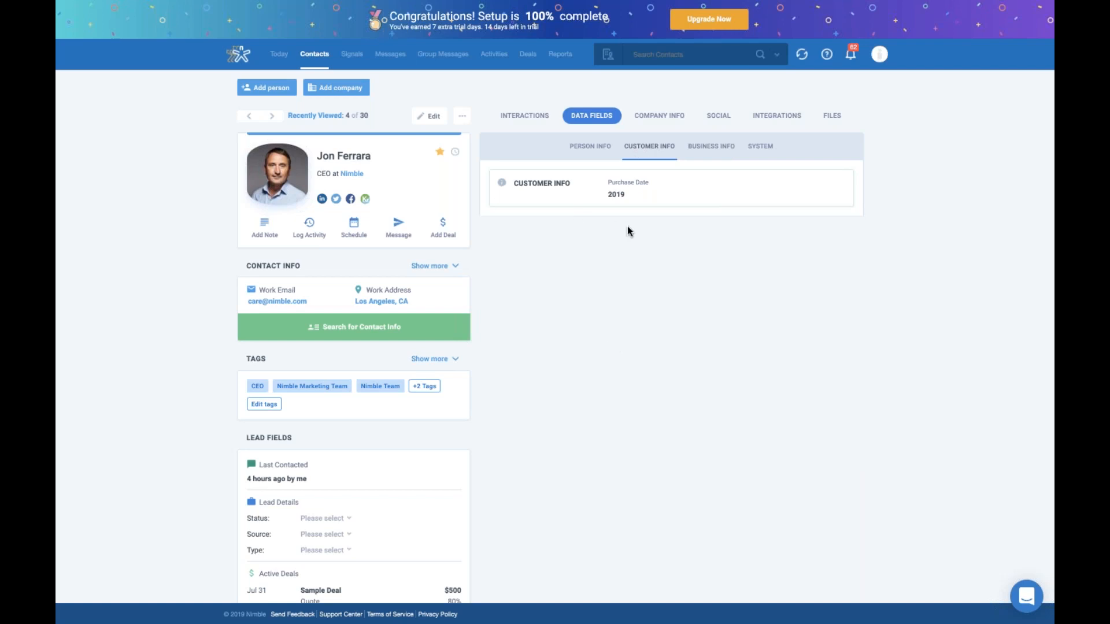
Step: Start a new contact search with a filter where the custom field Purchase Date contains 2019
click(319, 63)
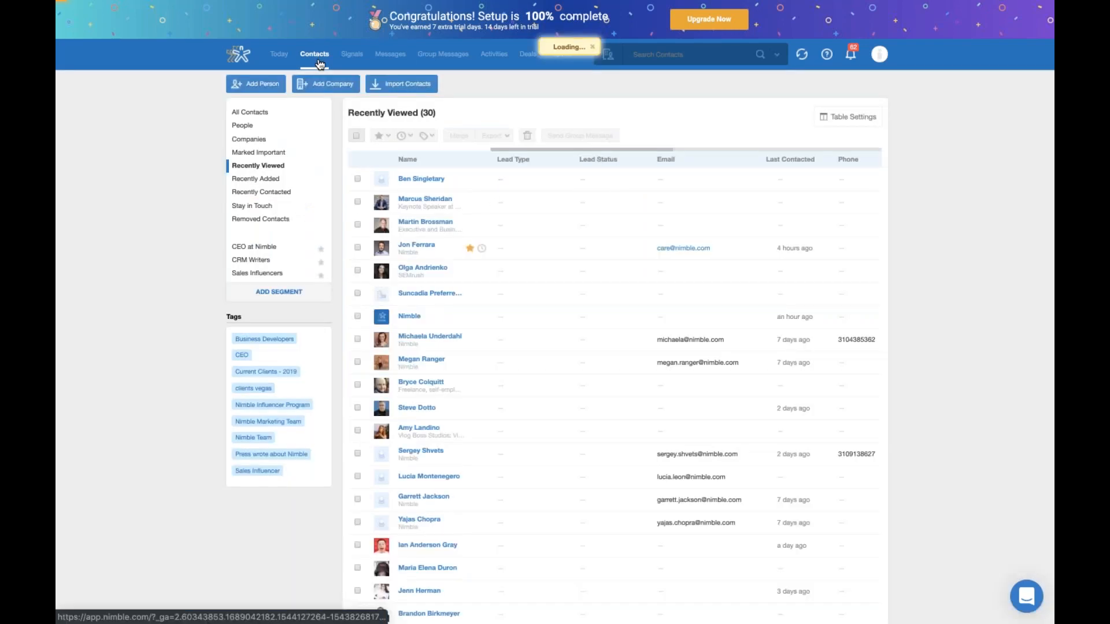
click(673, 58)
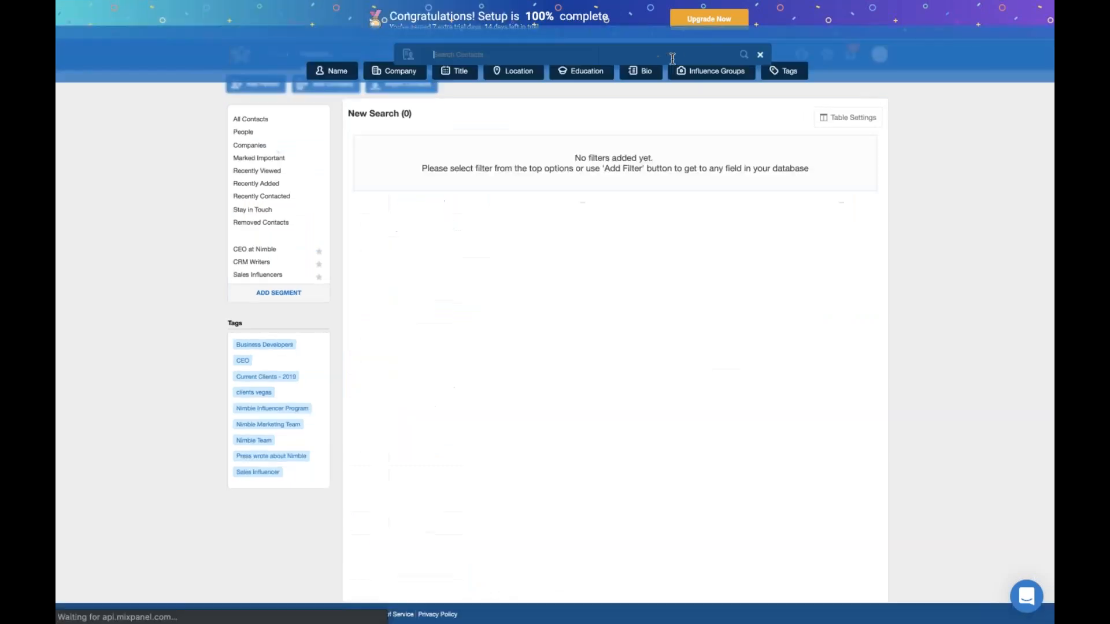
click(292, 290)
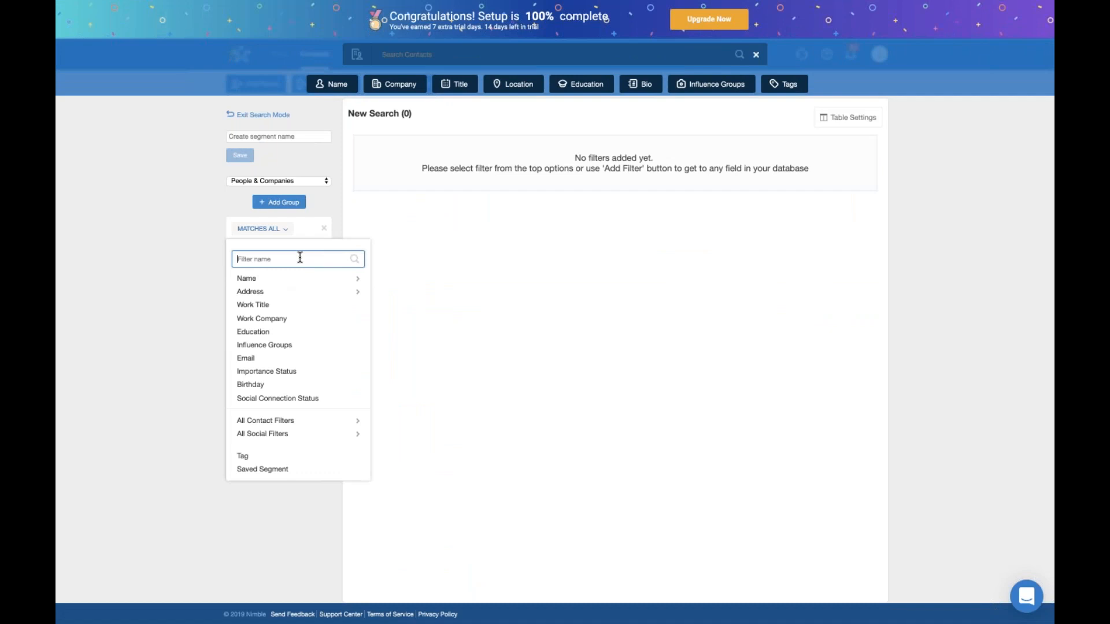
text(purchase)
click(282, 296)
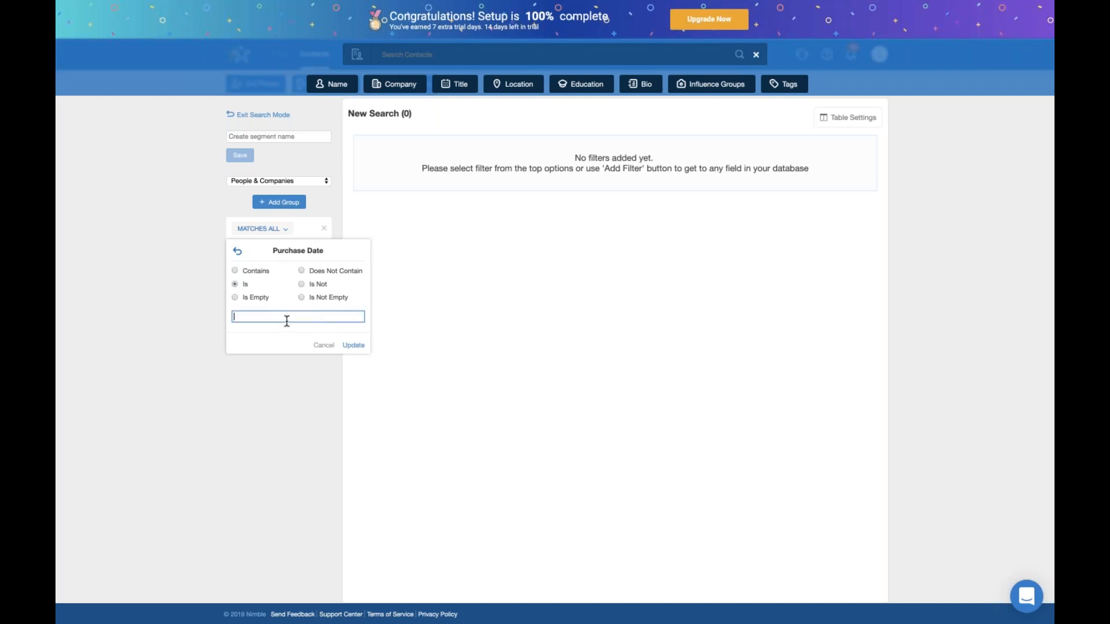
click(256, 272)
click(263, 317)
text(2019)
click(356, 346)
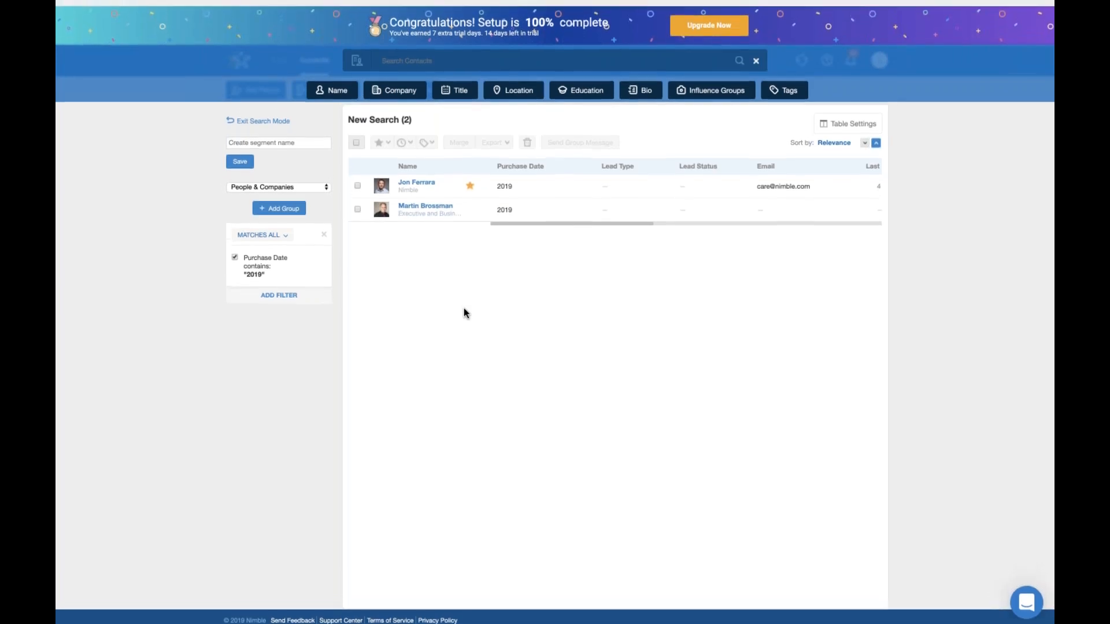
Step: Select all contacts in the Purchase Date results, view the group message option, and exit search mode without sending
click(357, 137)
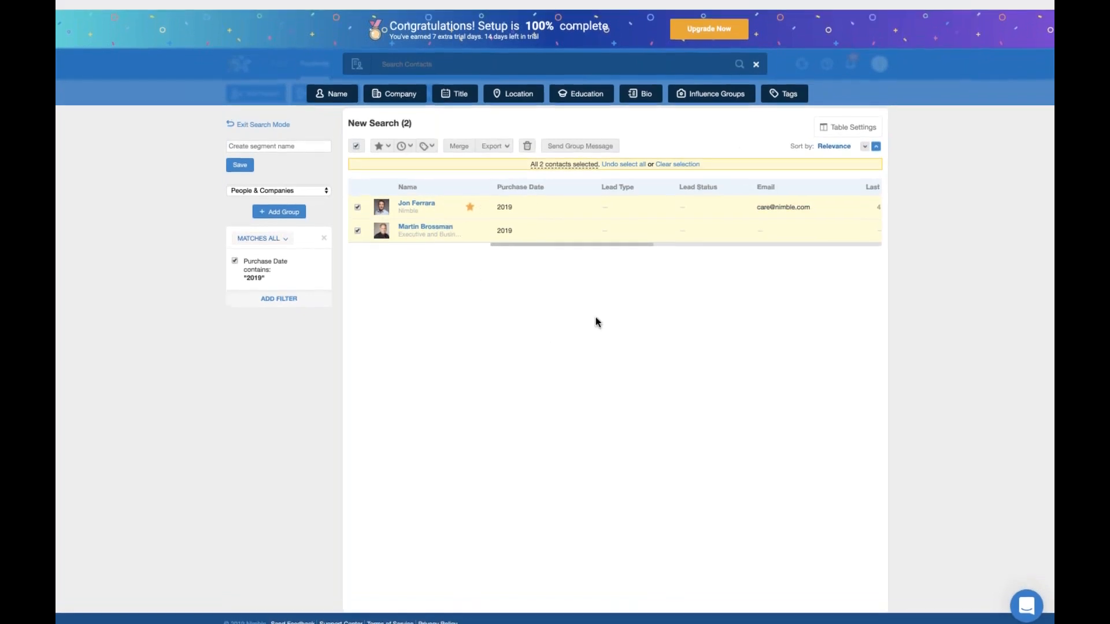
mouse_move(565, 155)
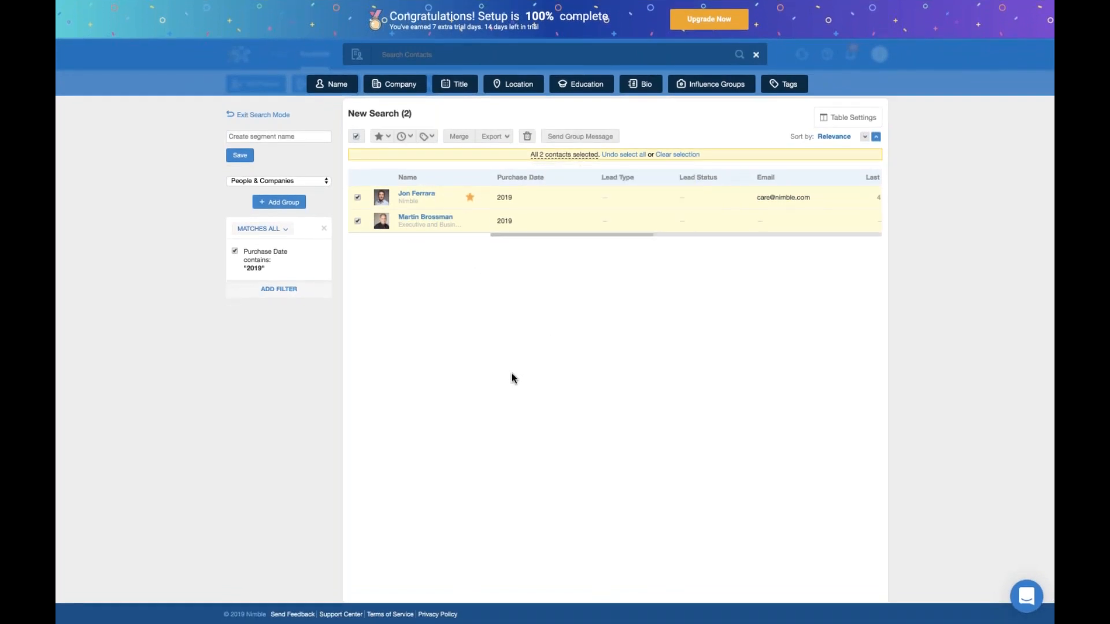
click(262, 115)
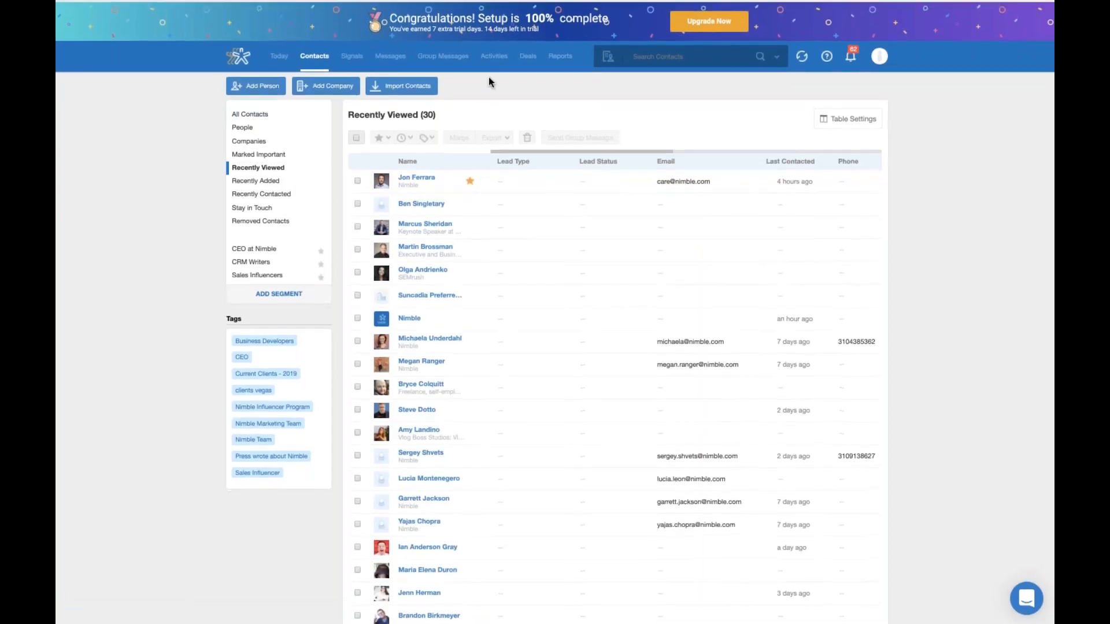
Step: Start a new contact search filtered to contacts with the tag Nimble Marketing Team
click(681, 58)
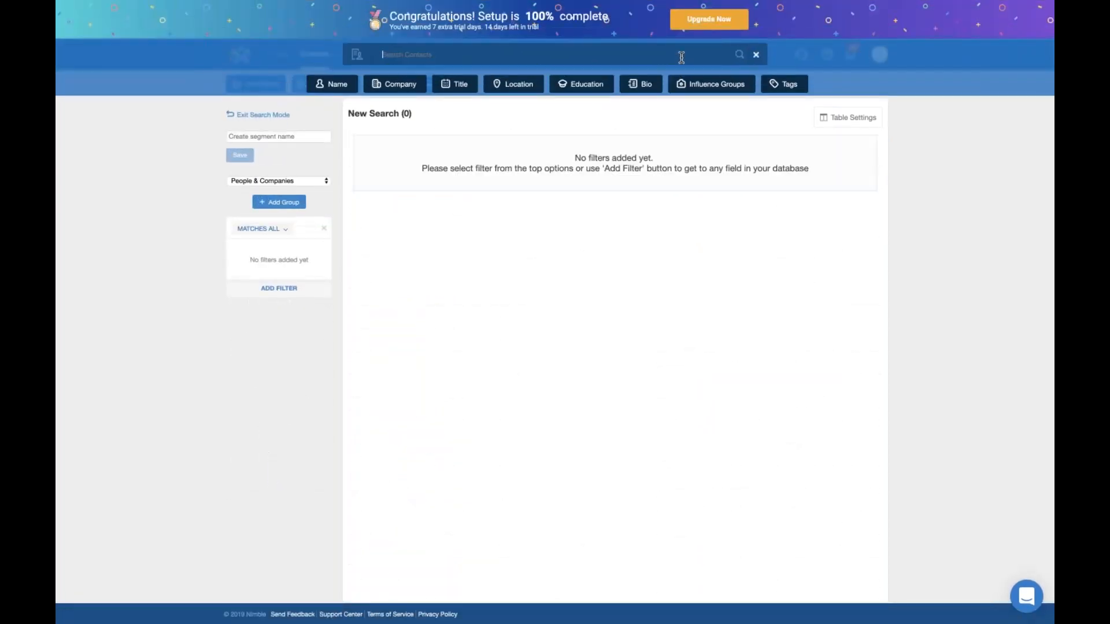
click(800, 90)
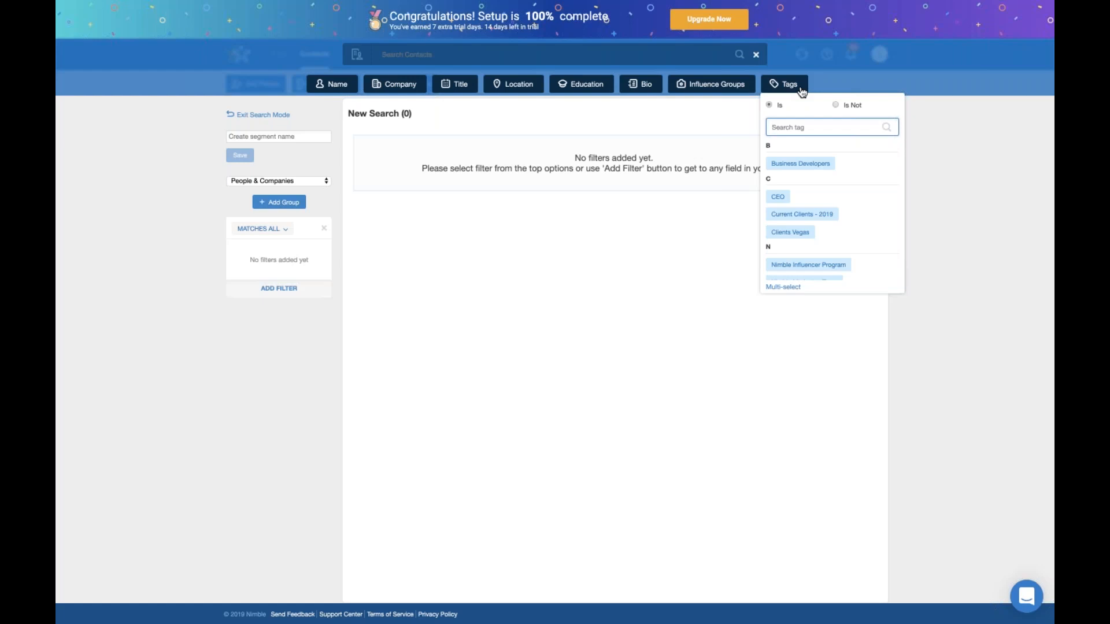
text(marketing)
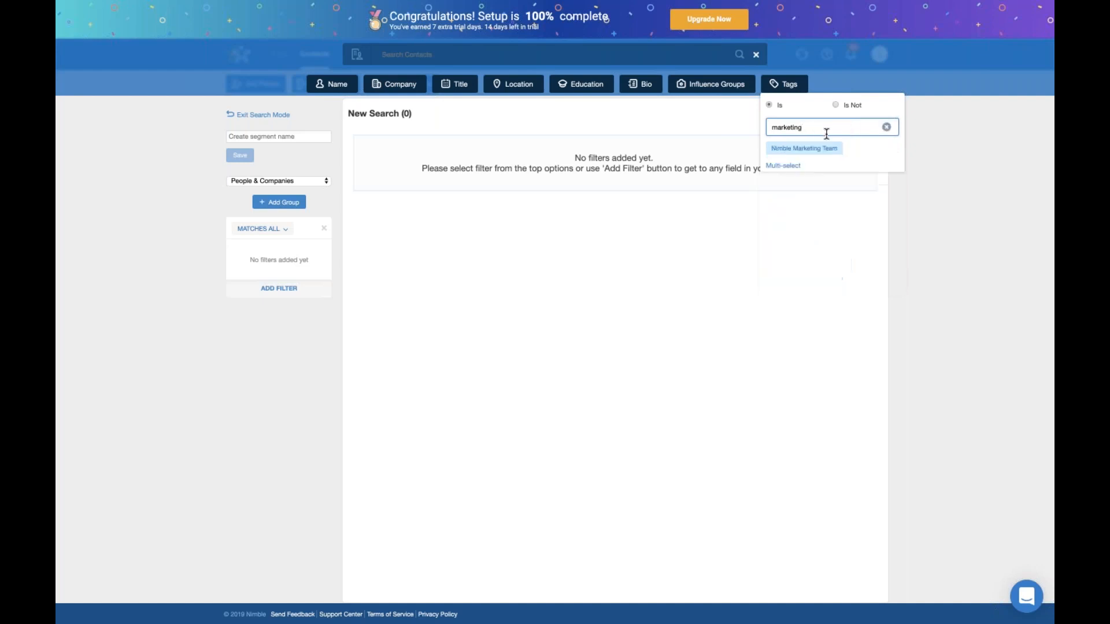
click(816, 150)
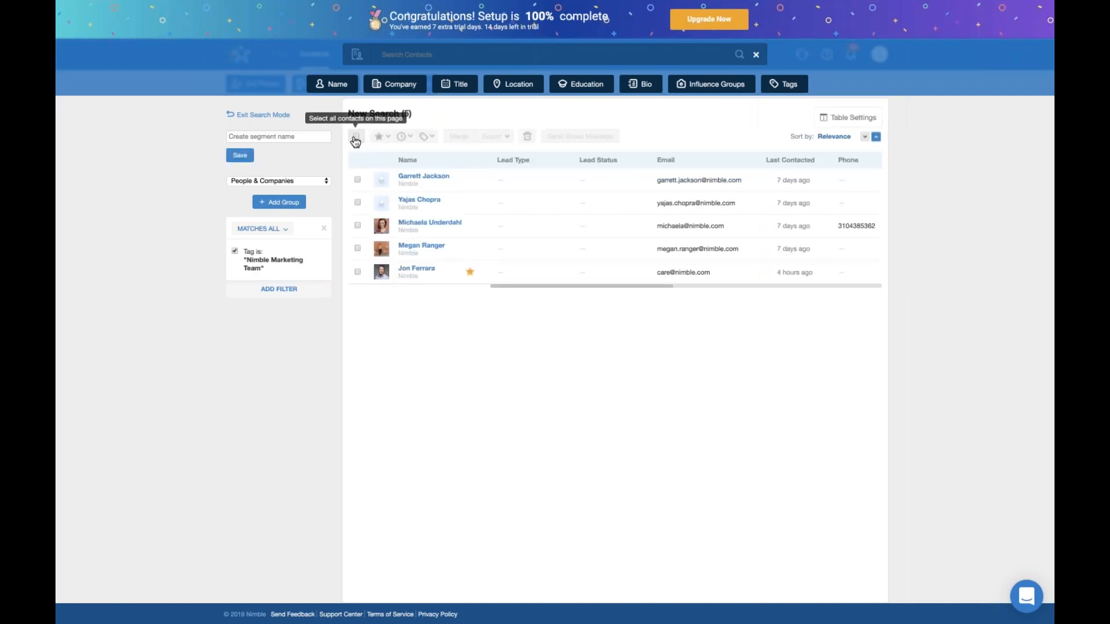
Step: Select all contacts in the tag results and start a group message addressed to them
click(356, 138)
click(575, 137)
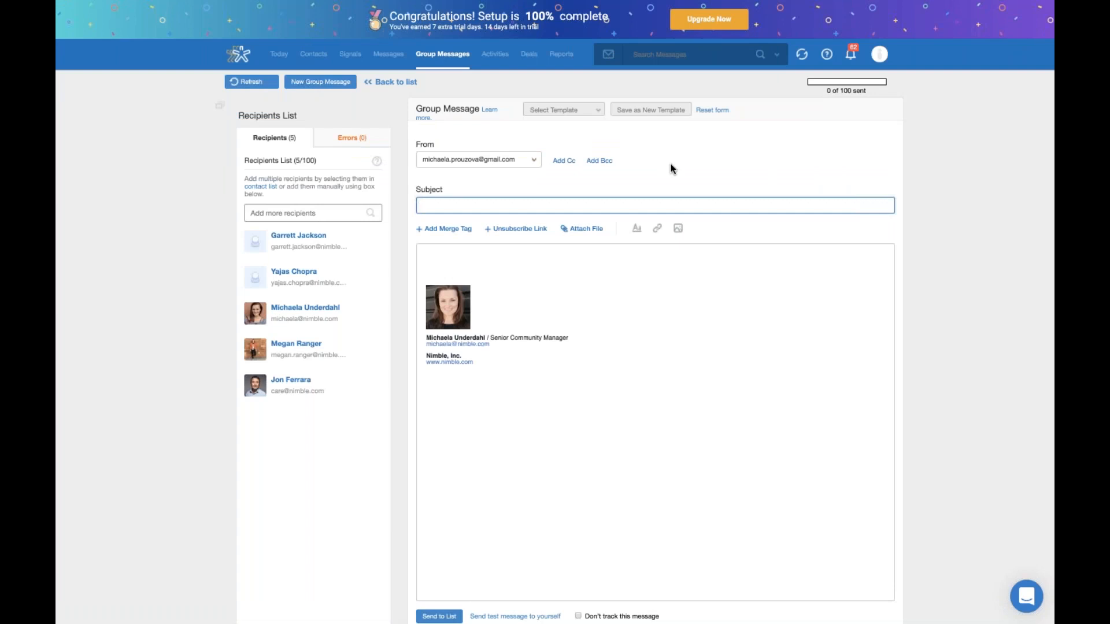
click(436, 256)
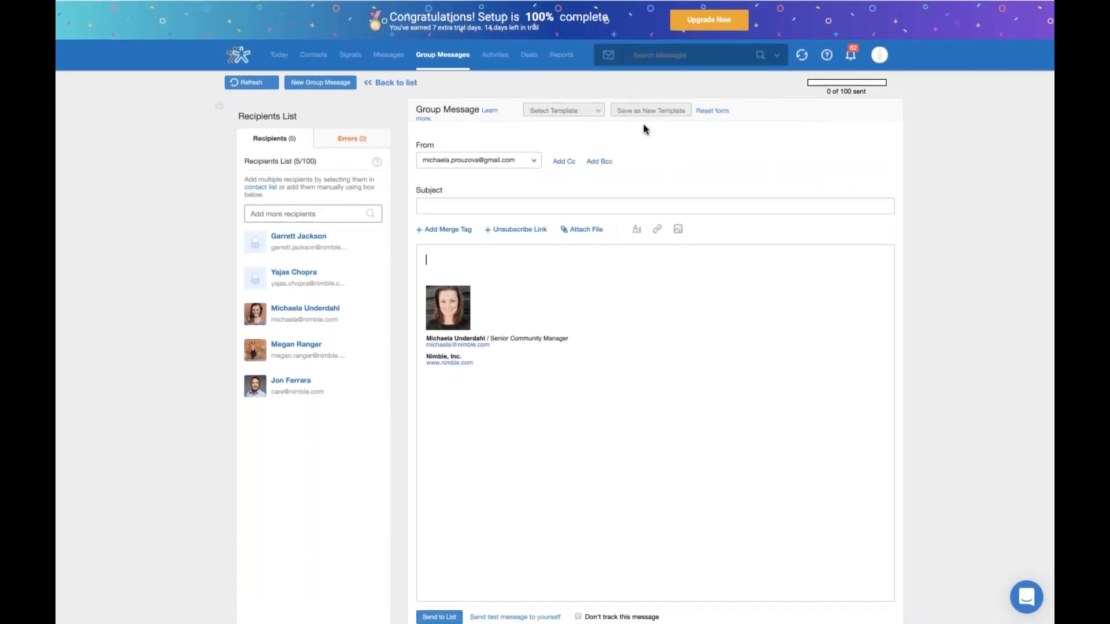
Step: Examine the templates, signature and unsubscribe list in the email settings, and return to the group message draft
click(879, 54)
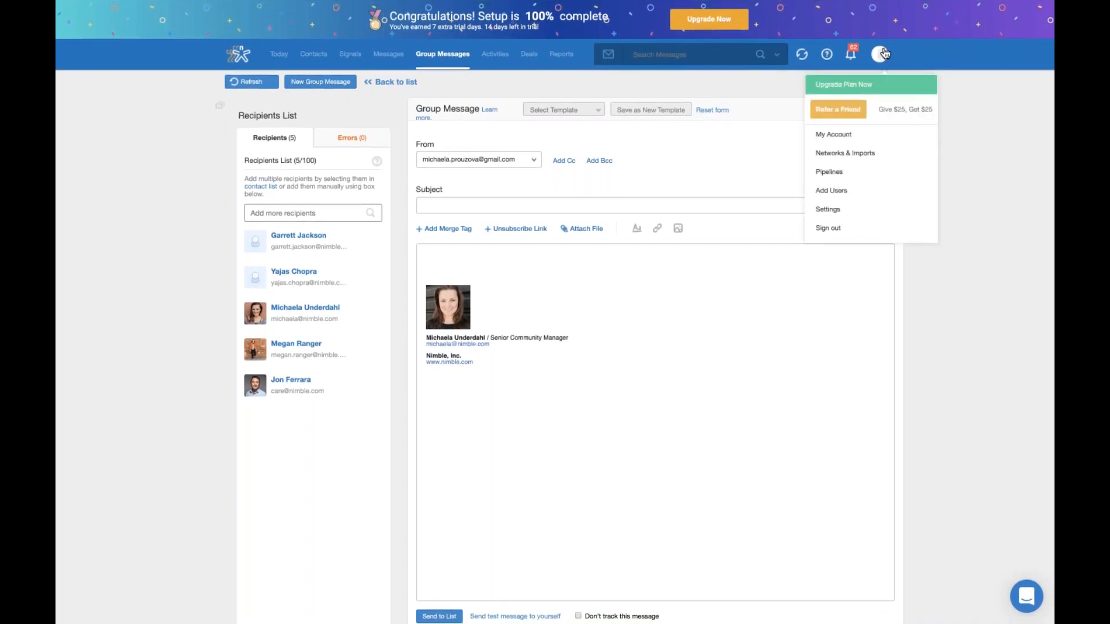
click(875, 209)
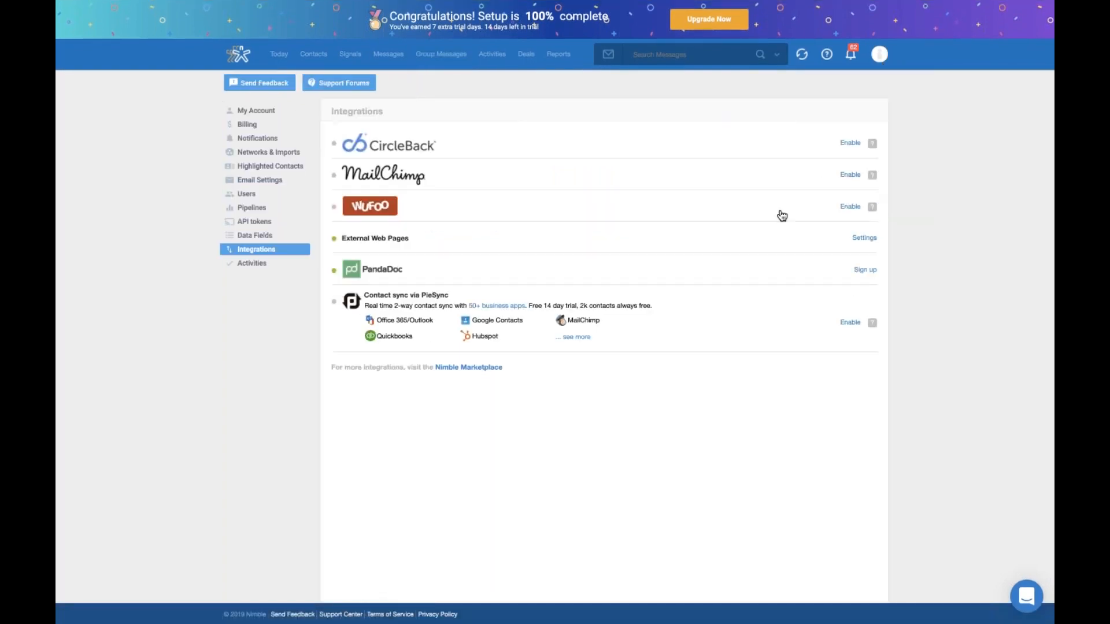
click(284, 184)
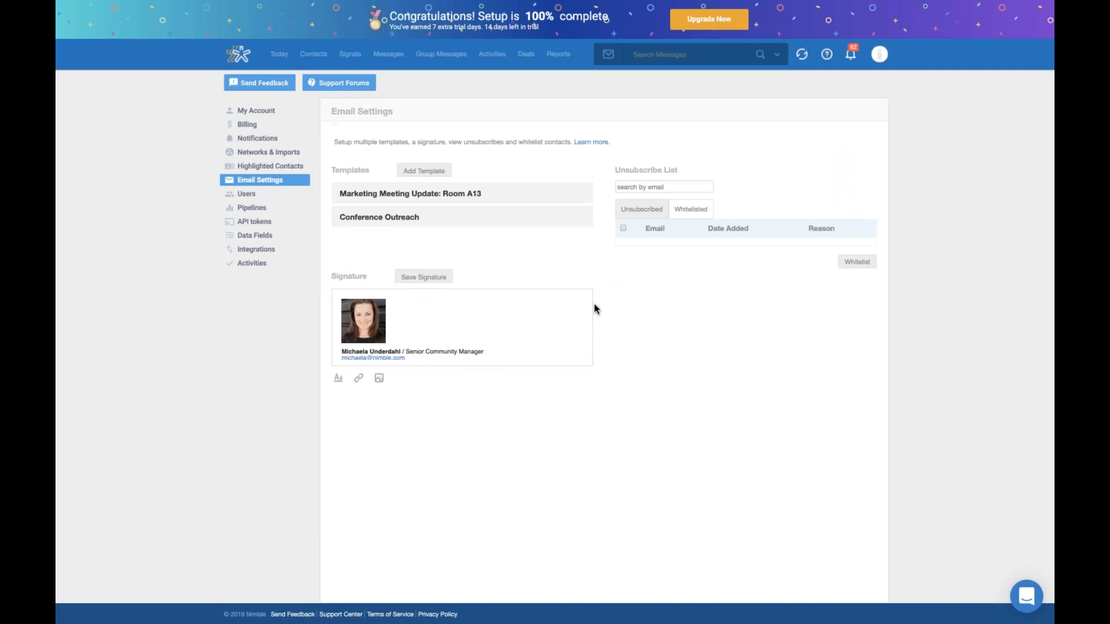
scroll(529, 344, down, 2)
scroll(529, 345, up, 2)
click(440, 61)
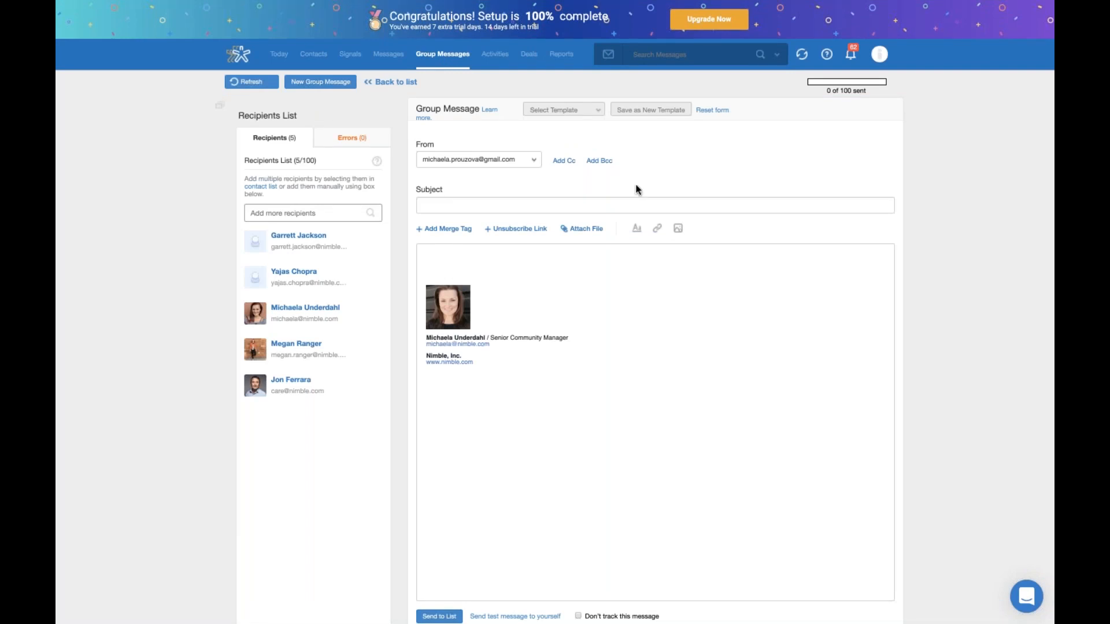
Step: Apply the template Marketing Meeting Update: Room A13 to the group message and remove the extra blank line above the signature
click(598, 118)
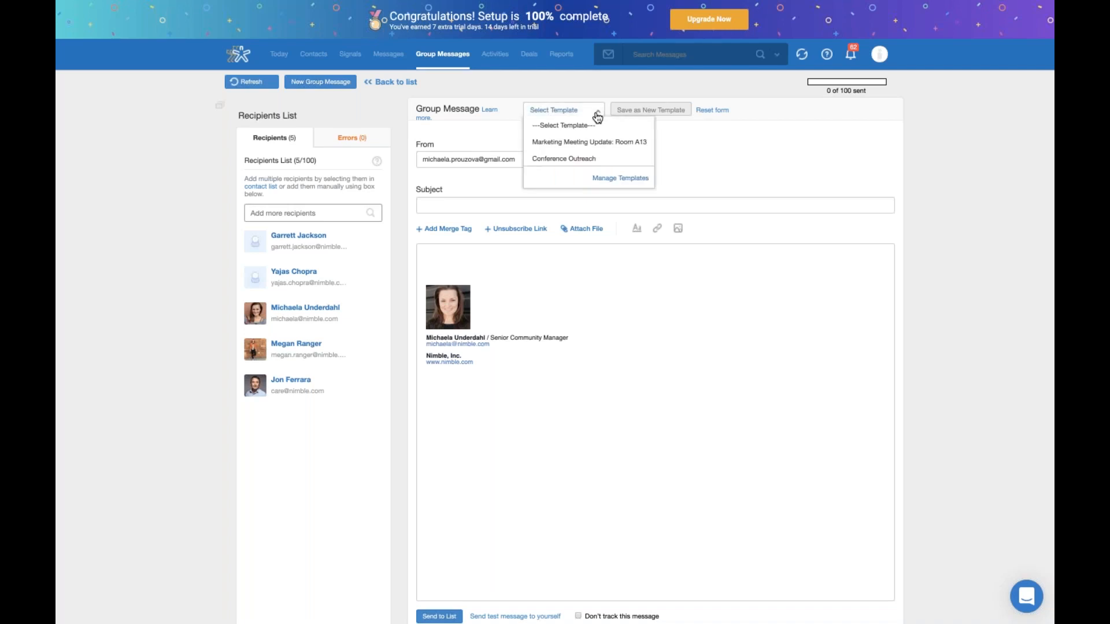
click(630, 145)
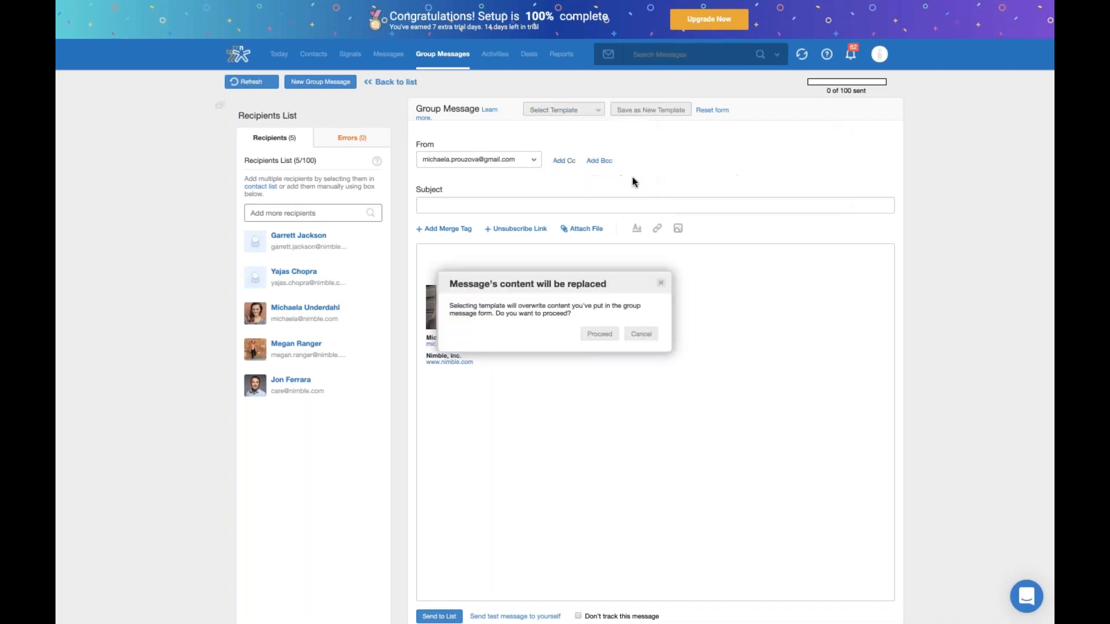
click(601, 332)
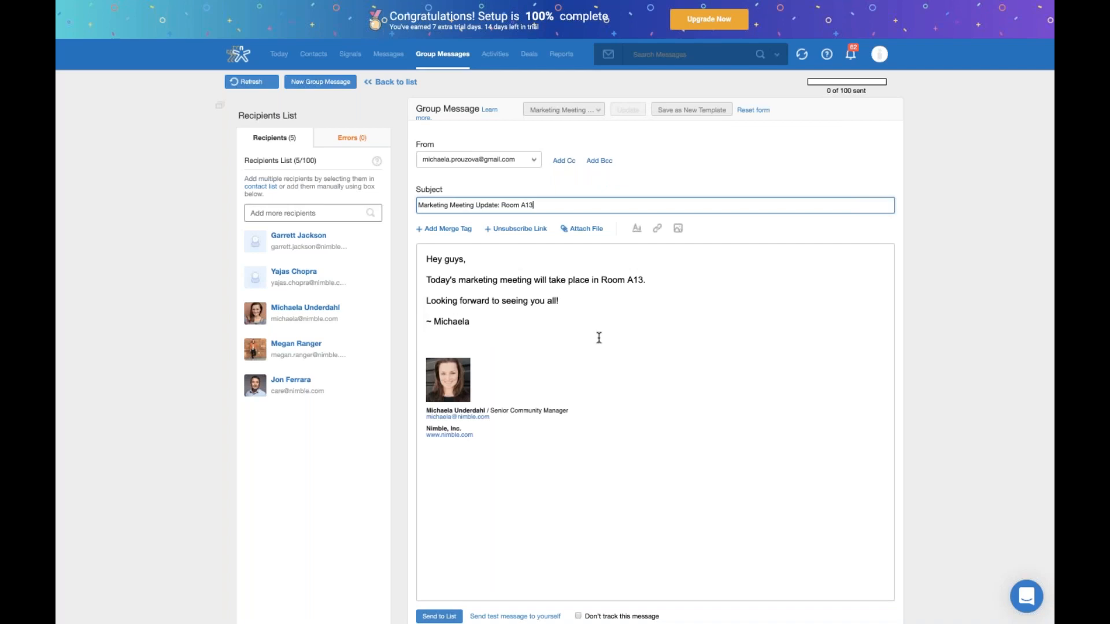
click(461, 335)
key(BackSpace)
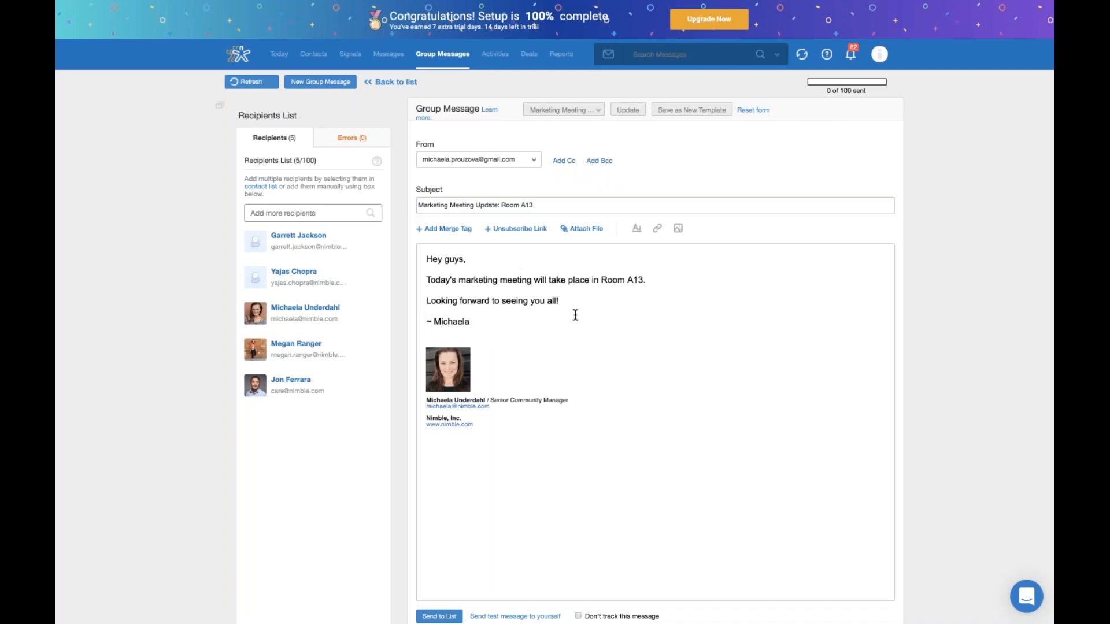
Step: View the files available to attach to the group message and close the file picker without attaching anything
click(652, 281)
click(593, 232)
click(457, 257)
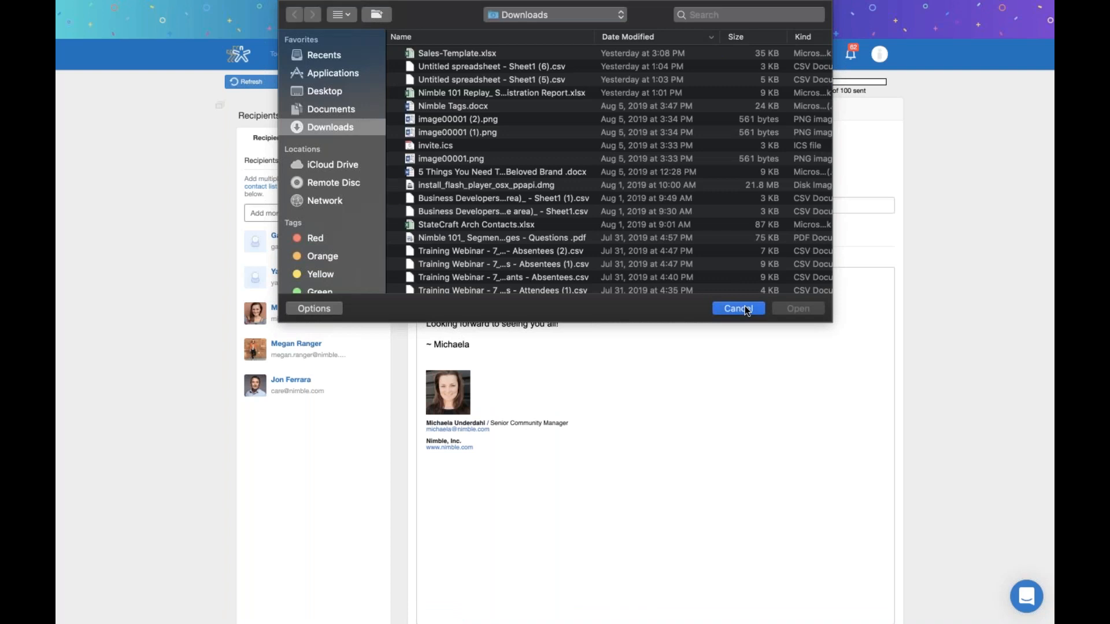
click(744, 306)
click(556, 256)
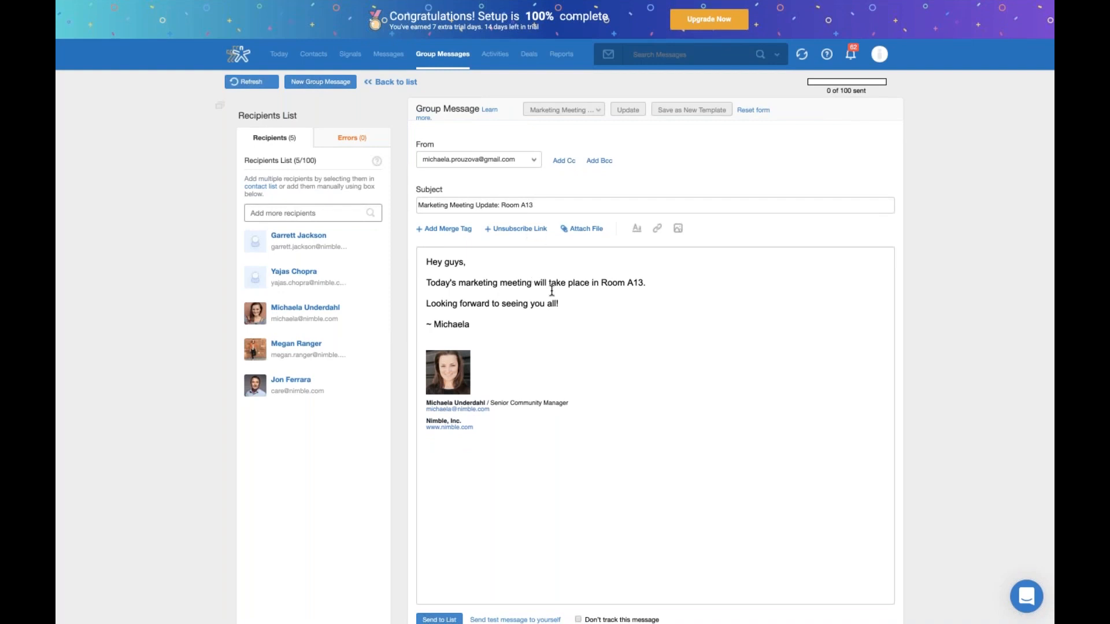
Step: Replace the word "guys" in the message greeting with the First Name merge tag
click(546, 322)
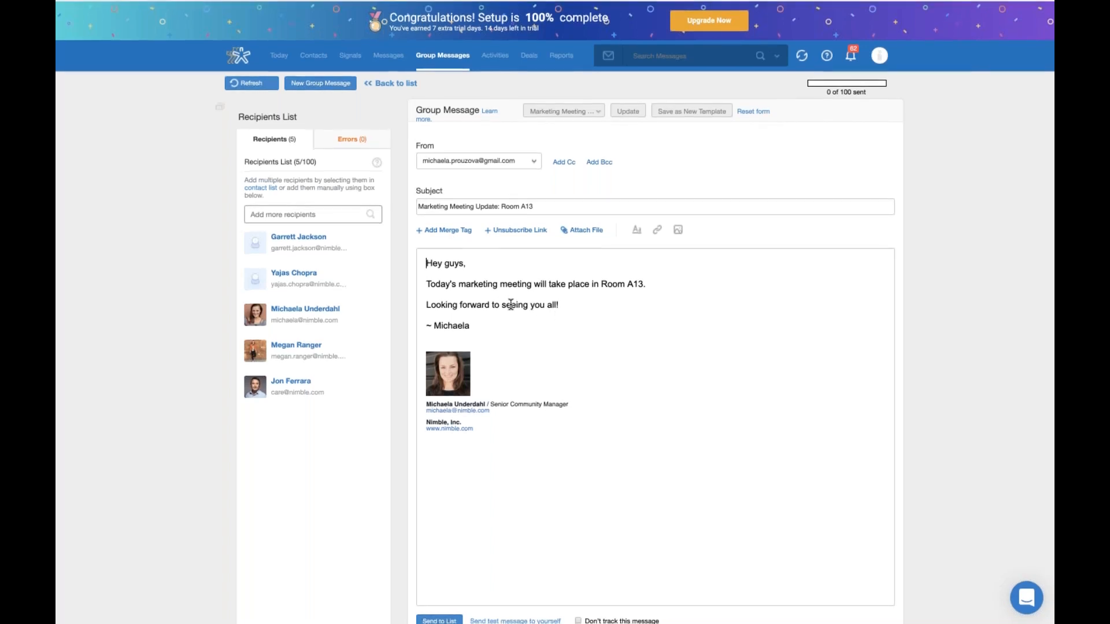
click(466, 263)
double_click(449, 263)
key(BackSpace)
click(447, 234)
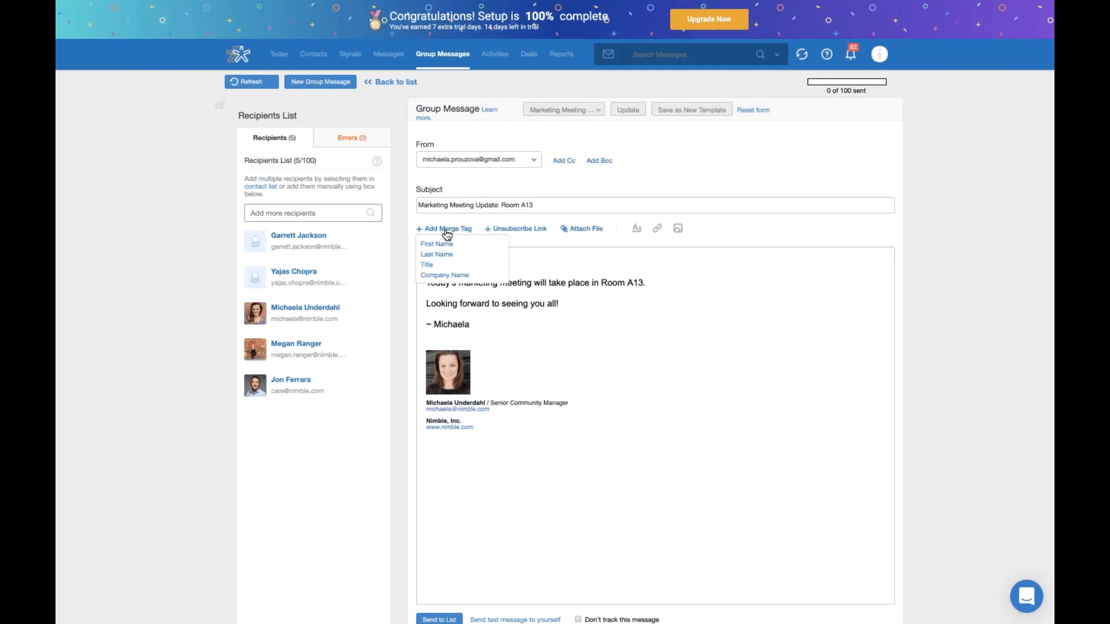
click(438, 243)
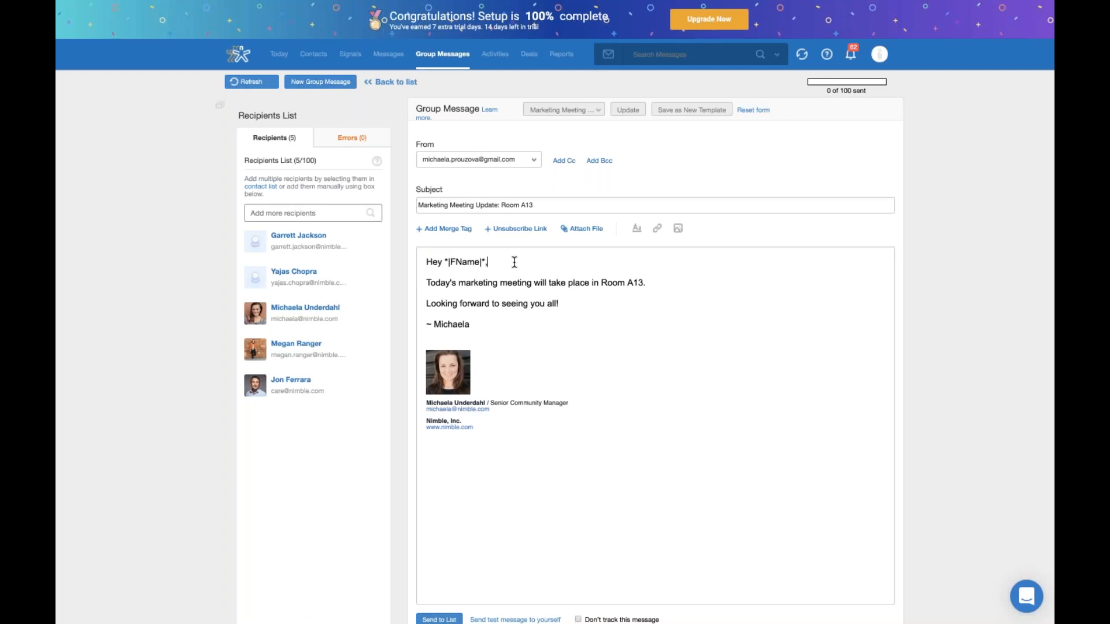
Step: Add the line "How are things going at" below the greeting, ending it with the Company Name merge tag and a period
key(Return)
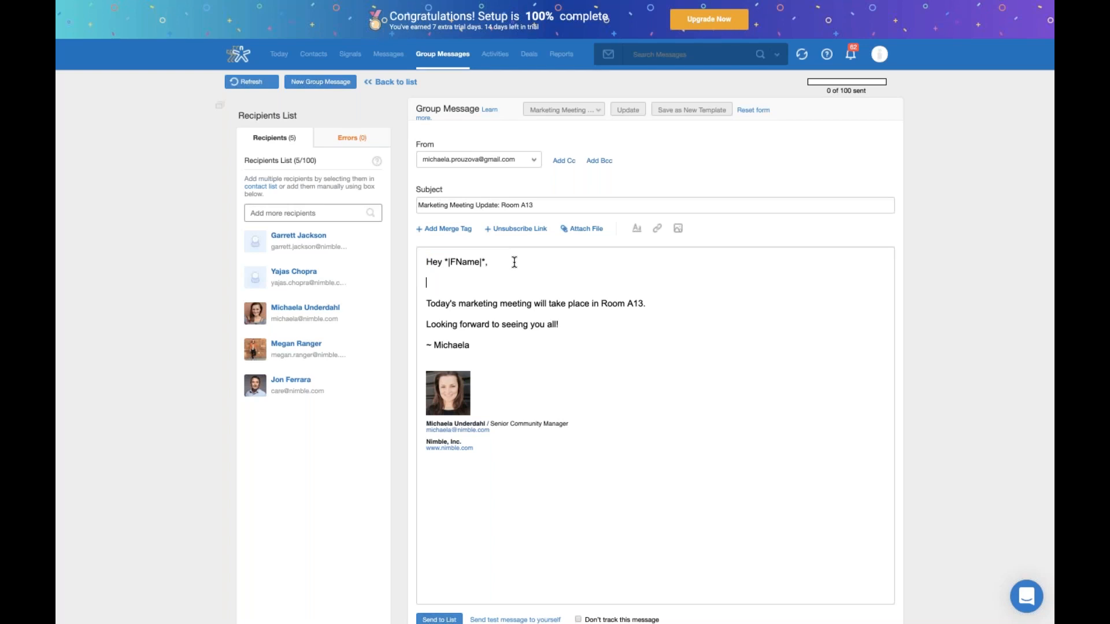
text(How are things going at)
click(473, 230)
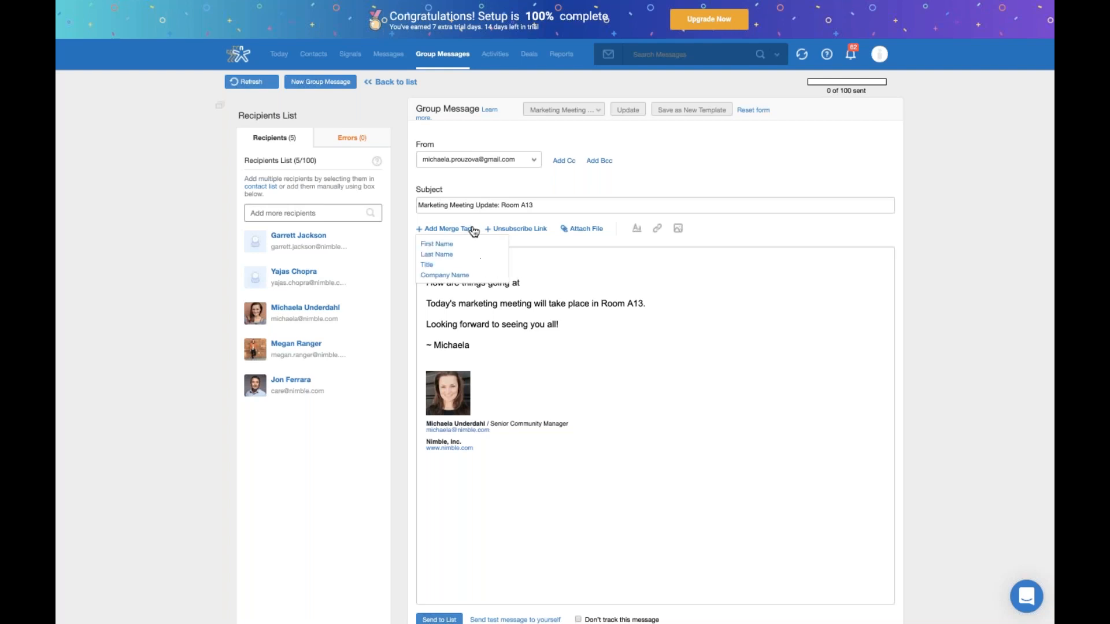
click(440, 277)
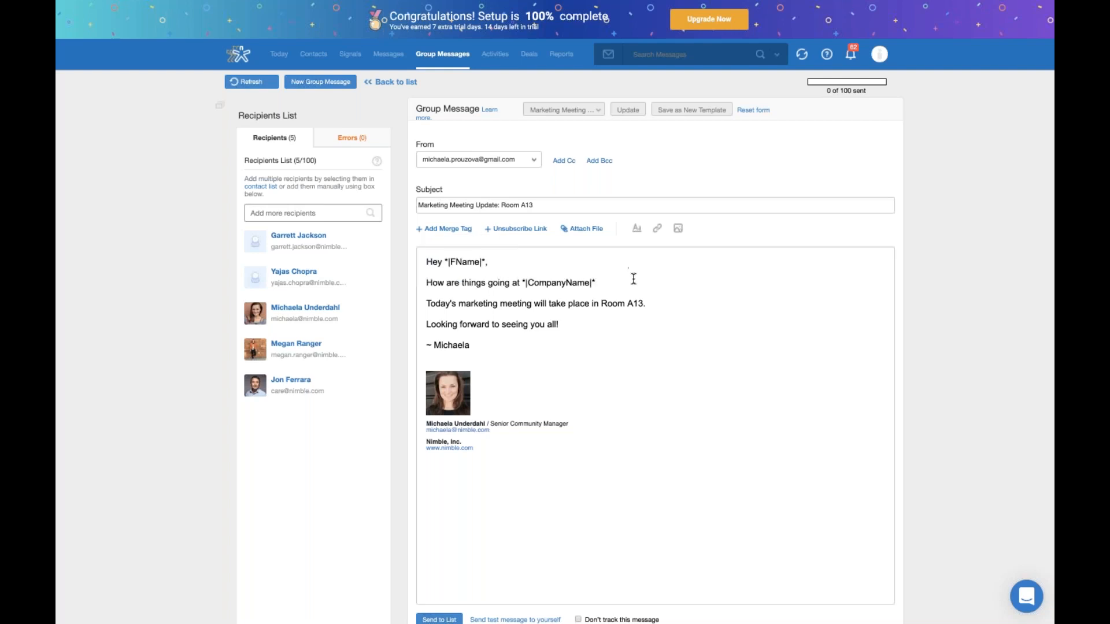
text(.)
Step: Review the drafted group message and its sending options, and check the recipient errors before returning to the recipients list
scroll(684, 365, down, 2)
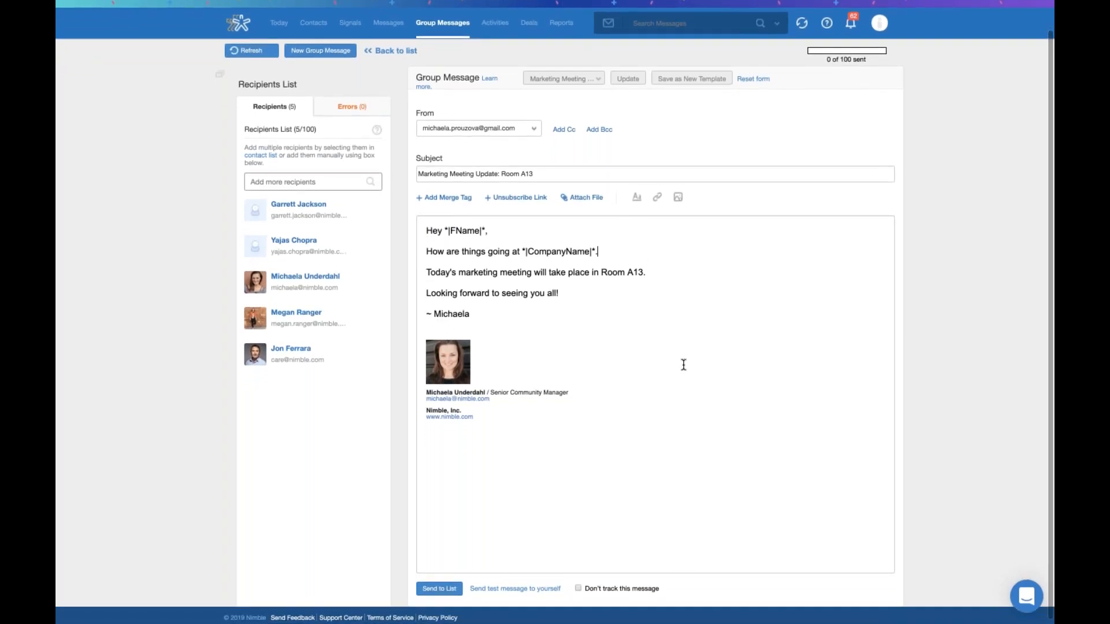
scroll(683, 365, down, 1)
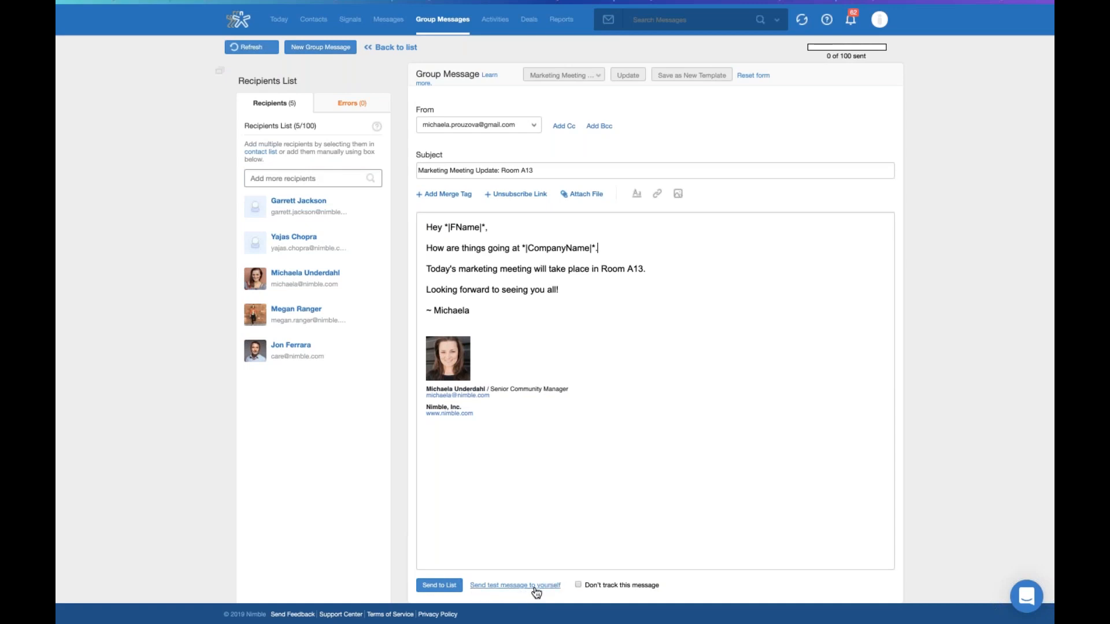
scroll(597, 453, up, 2)
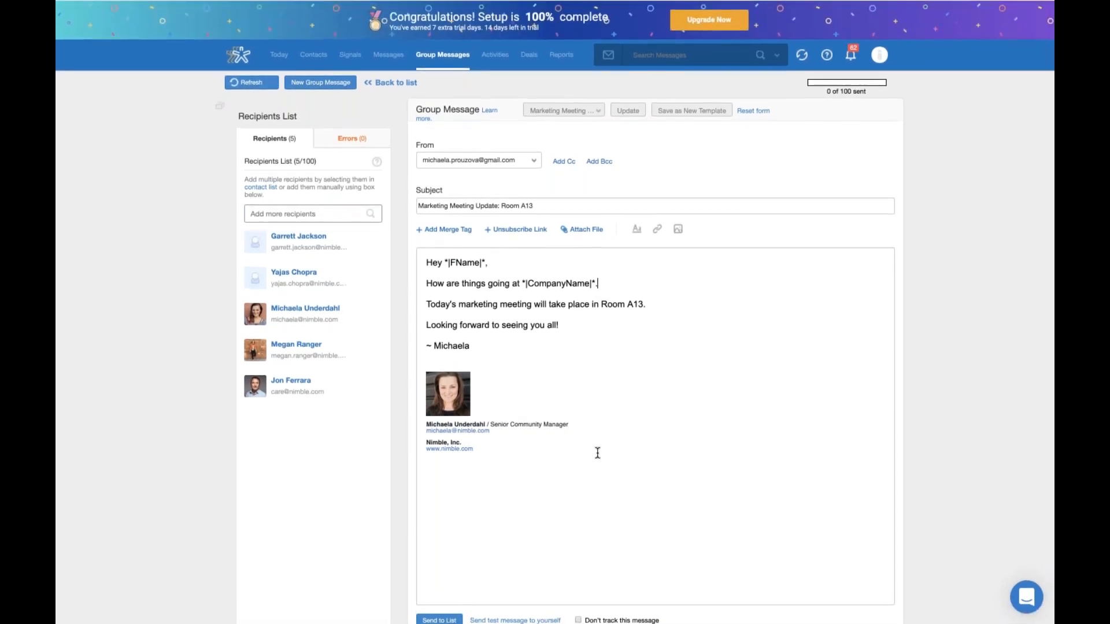
scroll(597, 453, down, 2)
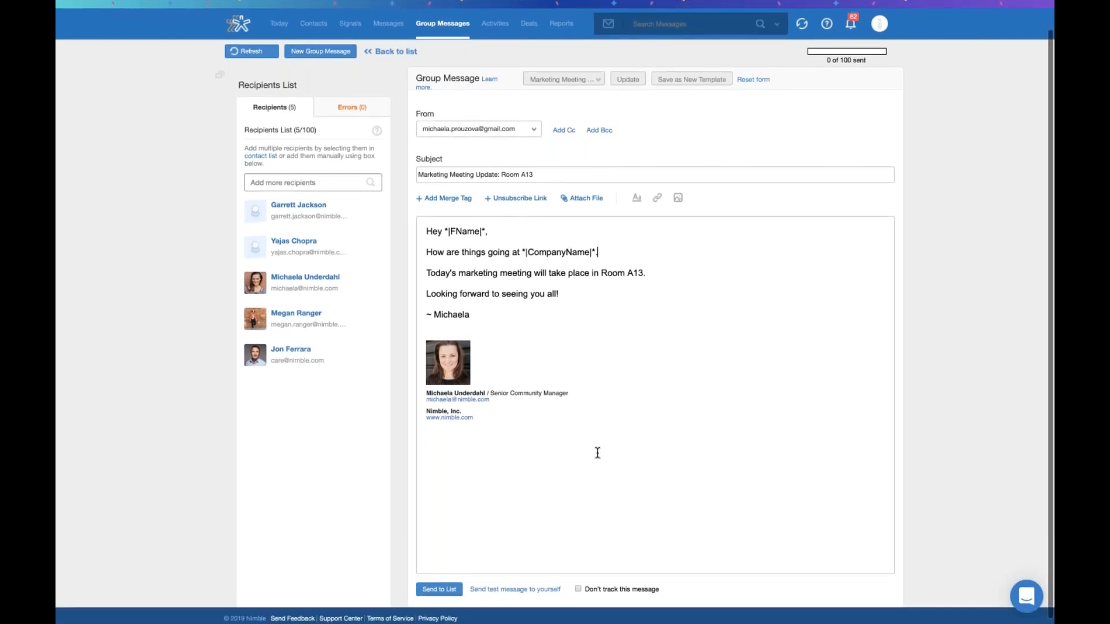
scroll(597, 453, up, 2)
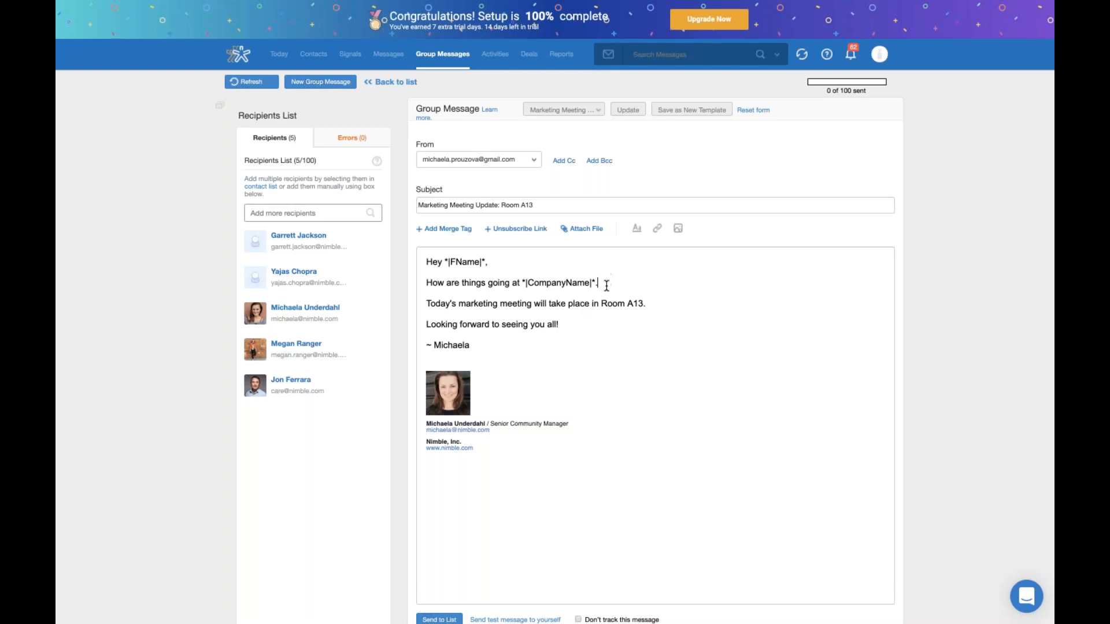
scroll(607, 446, down, 1)
scroll(611, 445, up, 1)
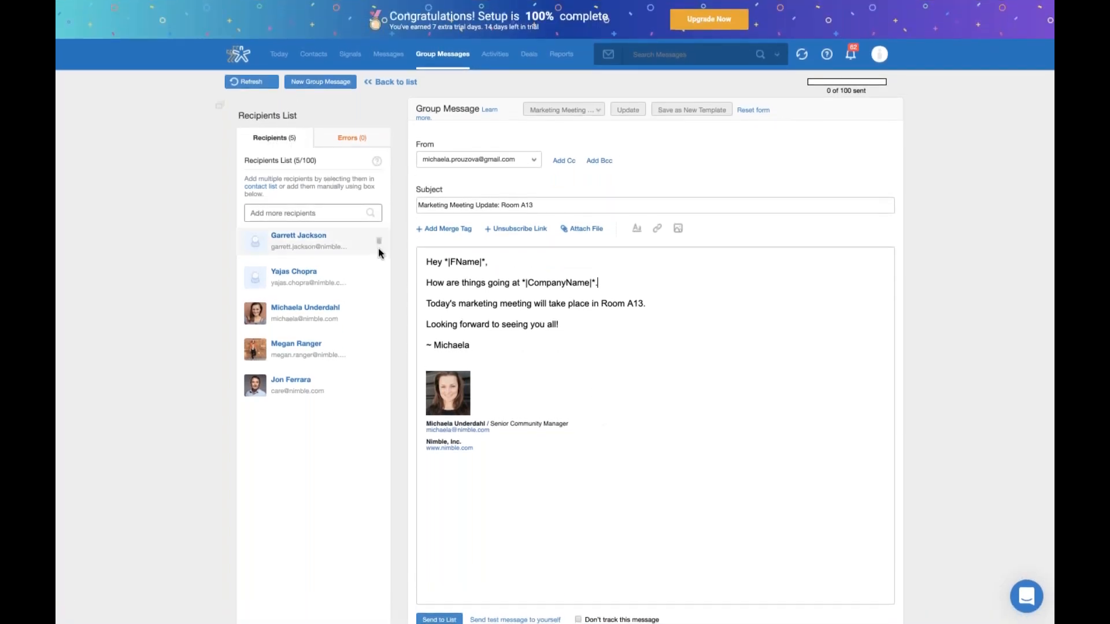
click(360, 144)
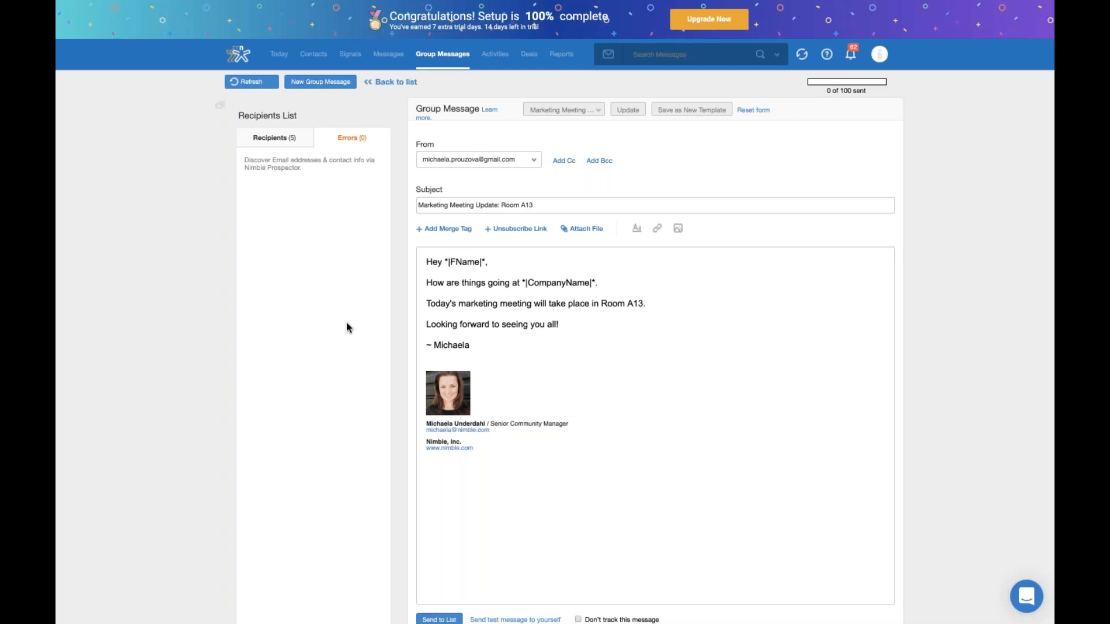
click(283, 143)
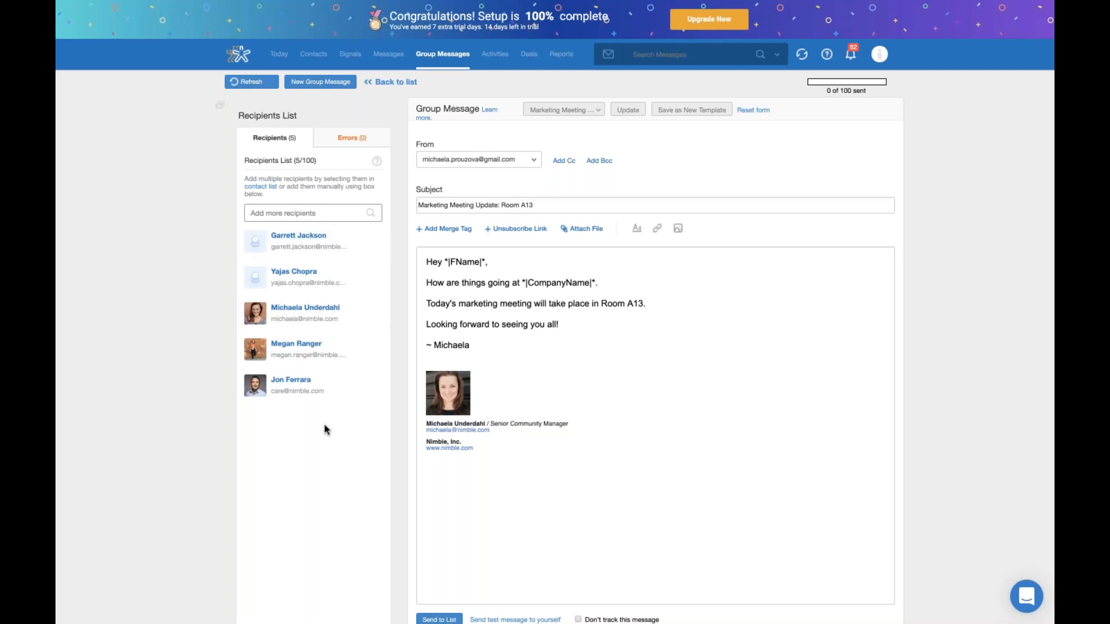
scroll(486, 550, down, 1)
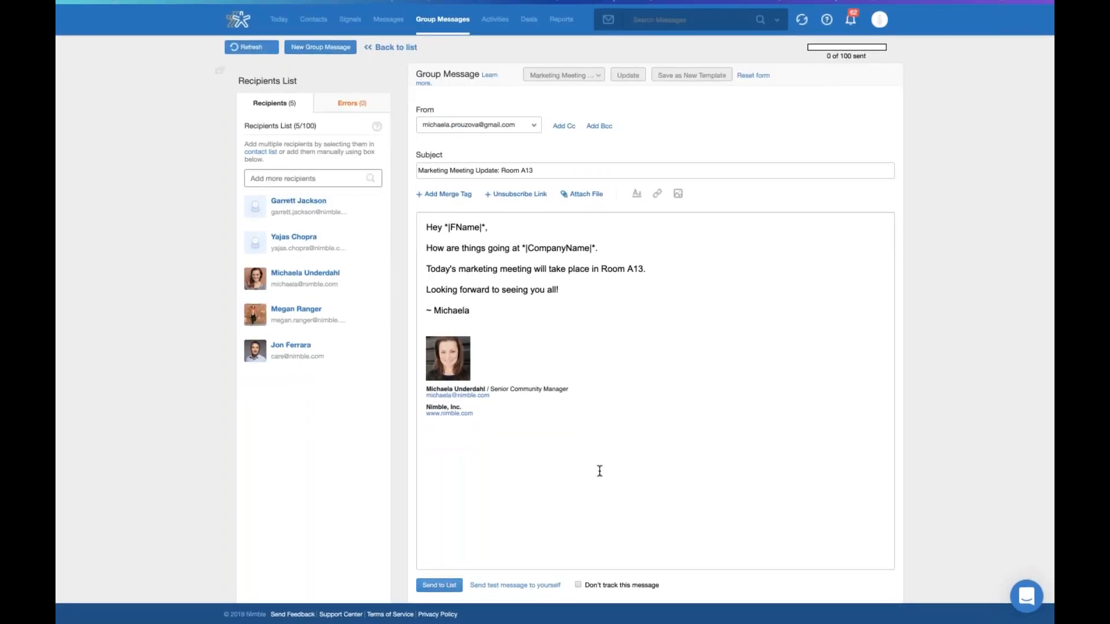
scroll(676, 472, up, 1)
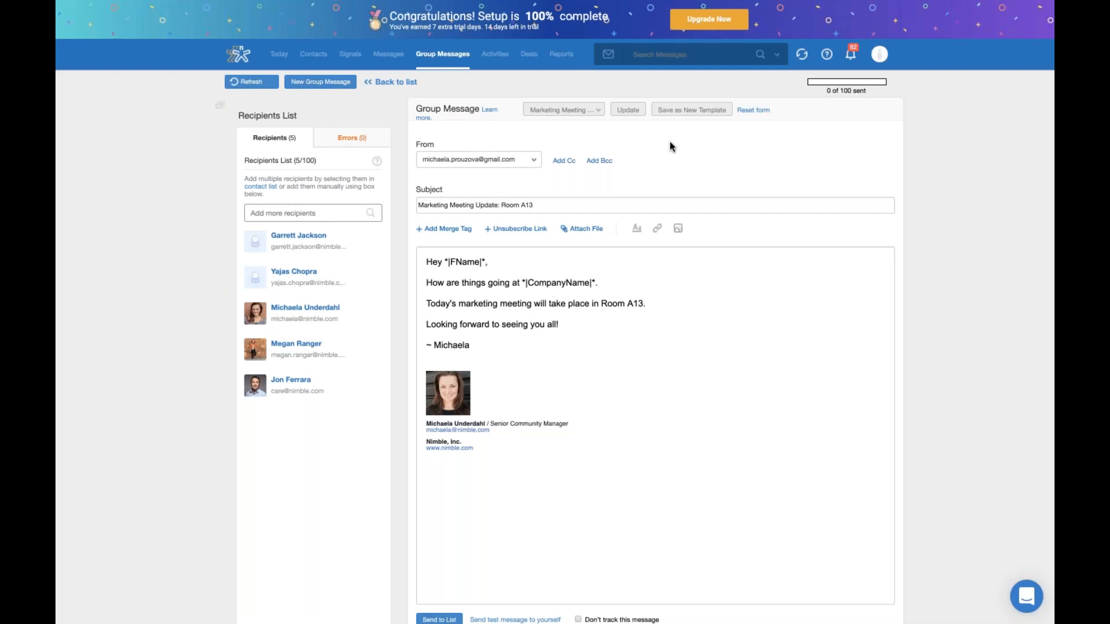
Step: Leave the draft for the group messages list and open the tracking report of Marketing Meeting Update: Room A13
click(450, 55)
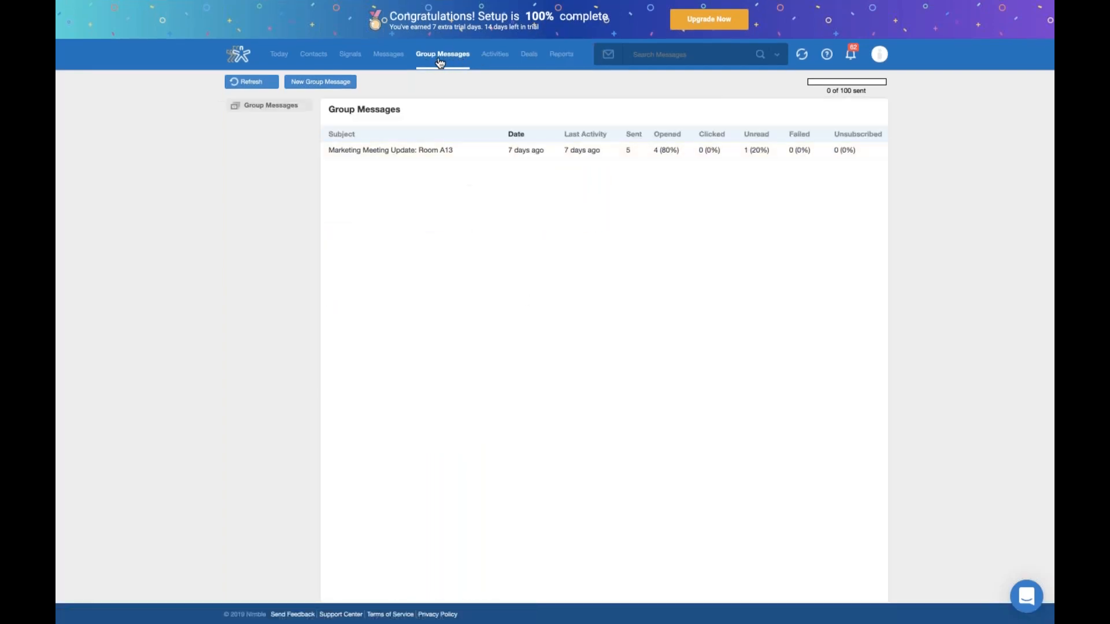
click(449, 151)
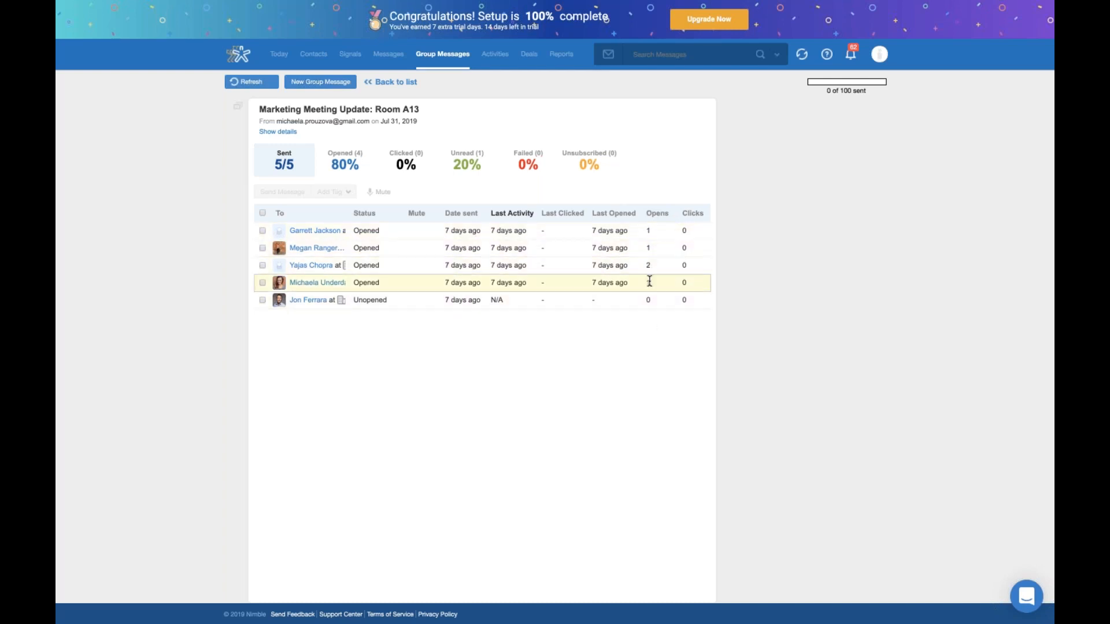
Step: Select the recipient with 2 opens and view the option for tagging selected contacts, closing it without adding a tag
click(263, 265)
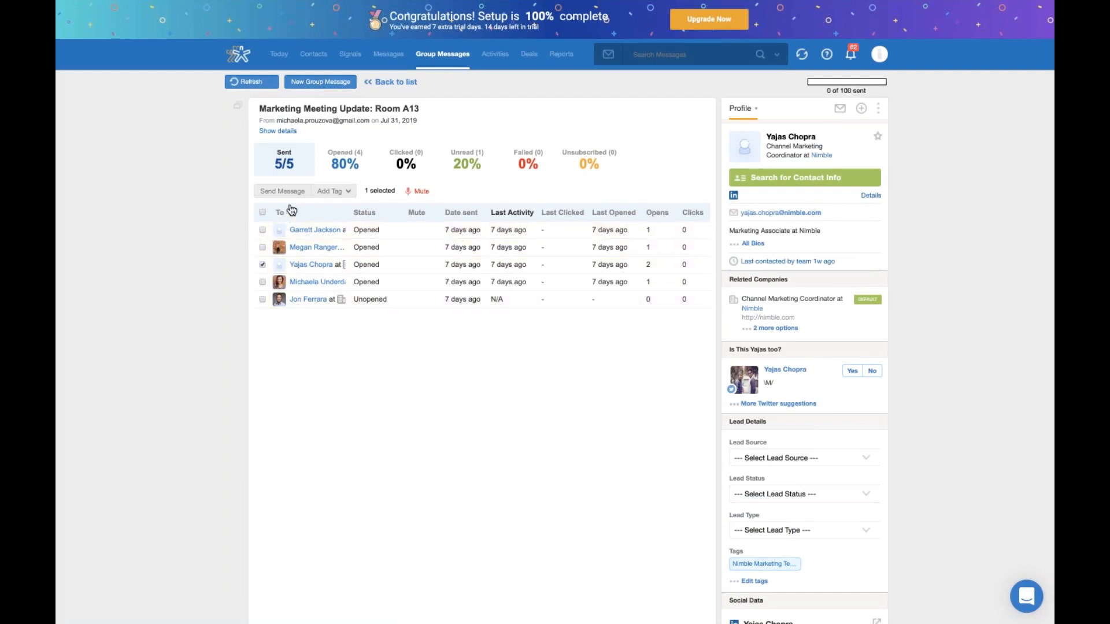
click(349, 194)
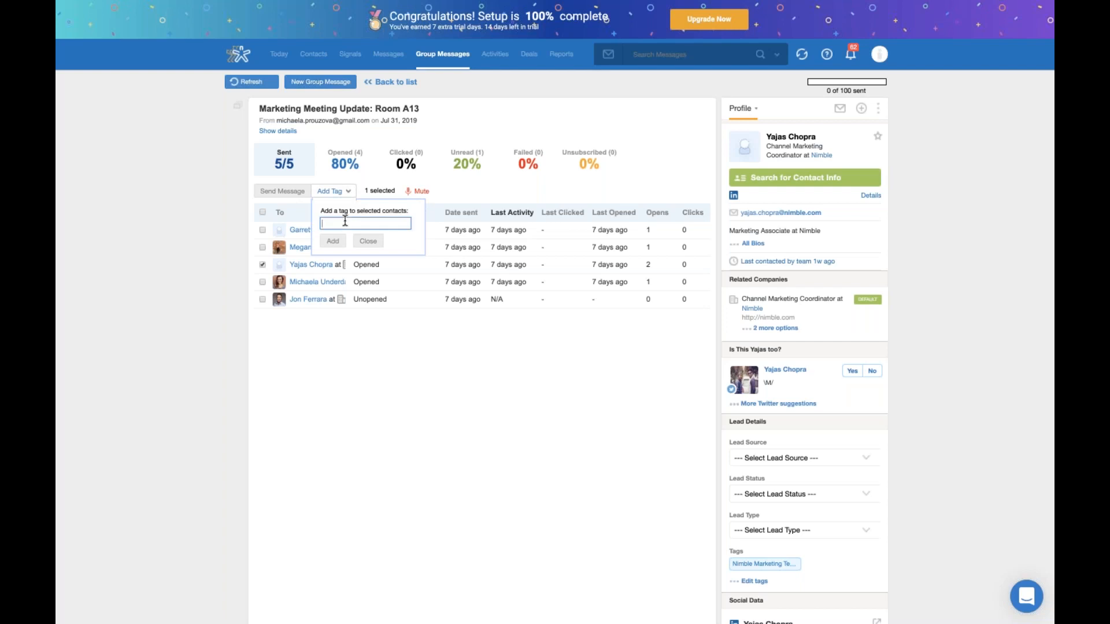
click(372, 241)
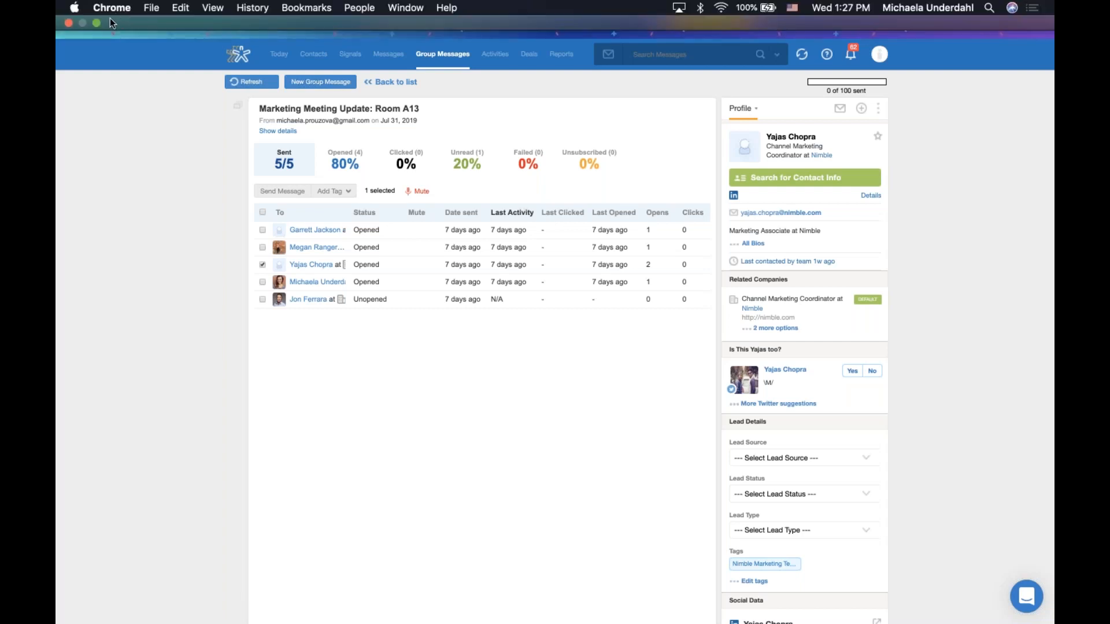
Step: Switch to the Nimble 101 presentation in Google Slides, present it from the Nimble Group Messages slide and advance to Next Training Webinars
click(97, 24)
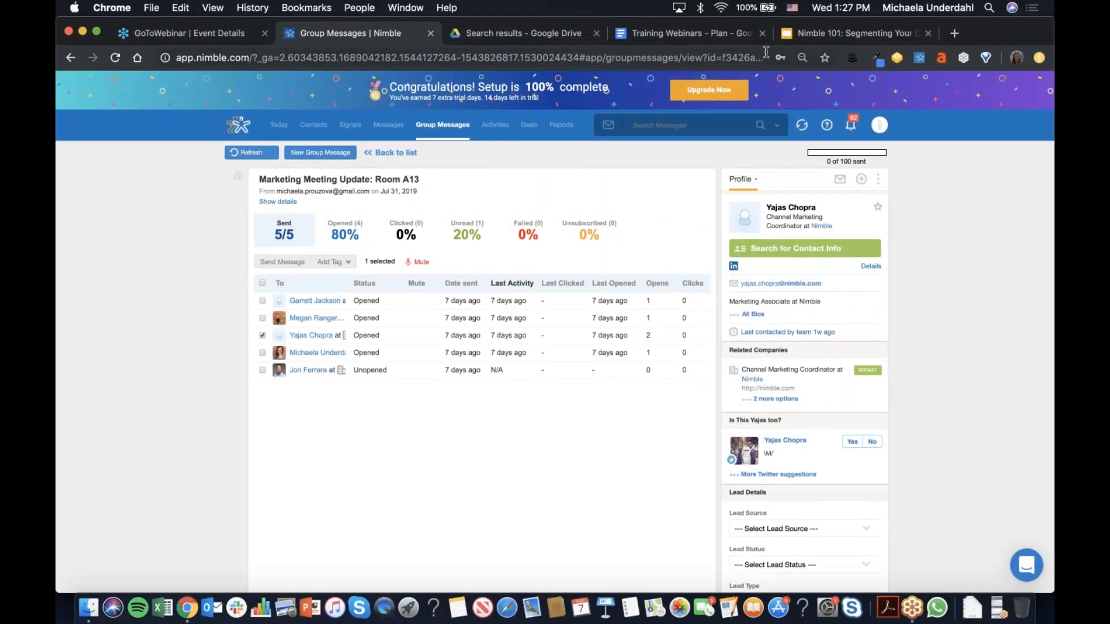
click(786, 41)
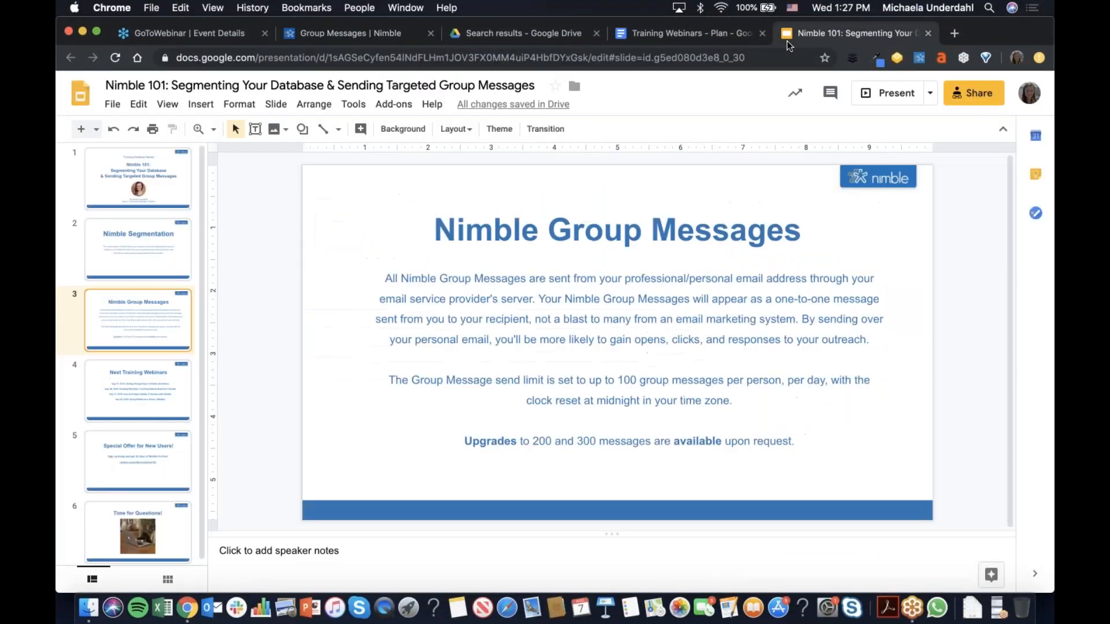
click(894, 93)
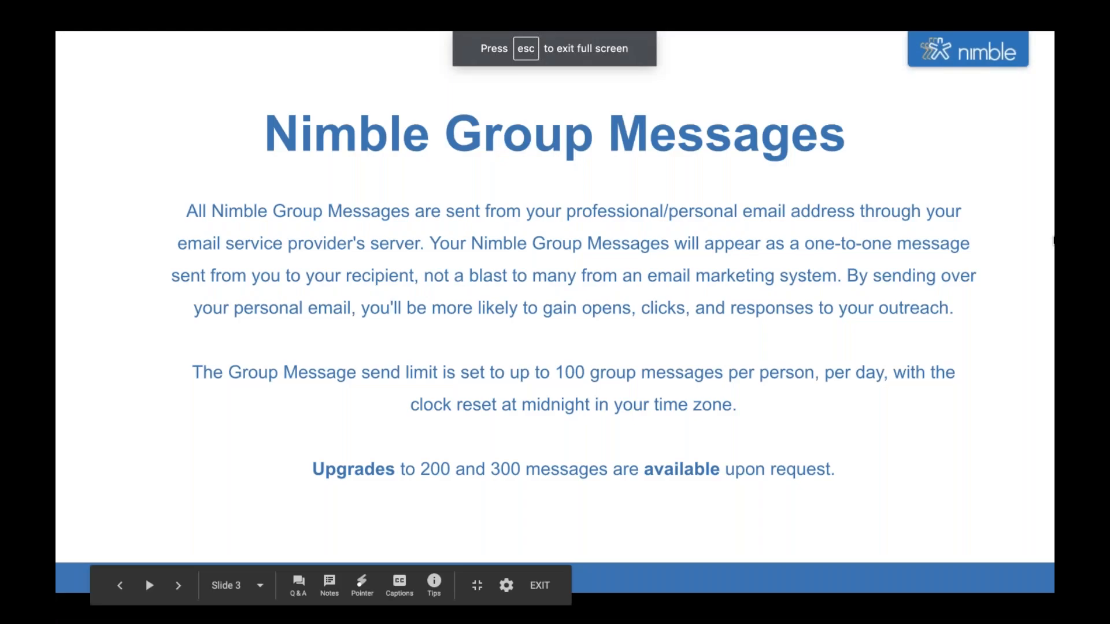
key(Right)
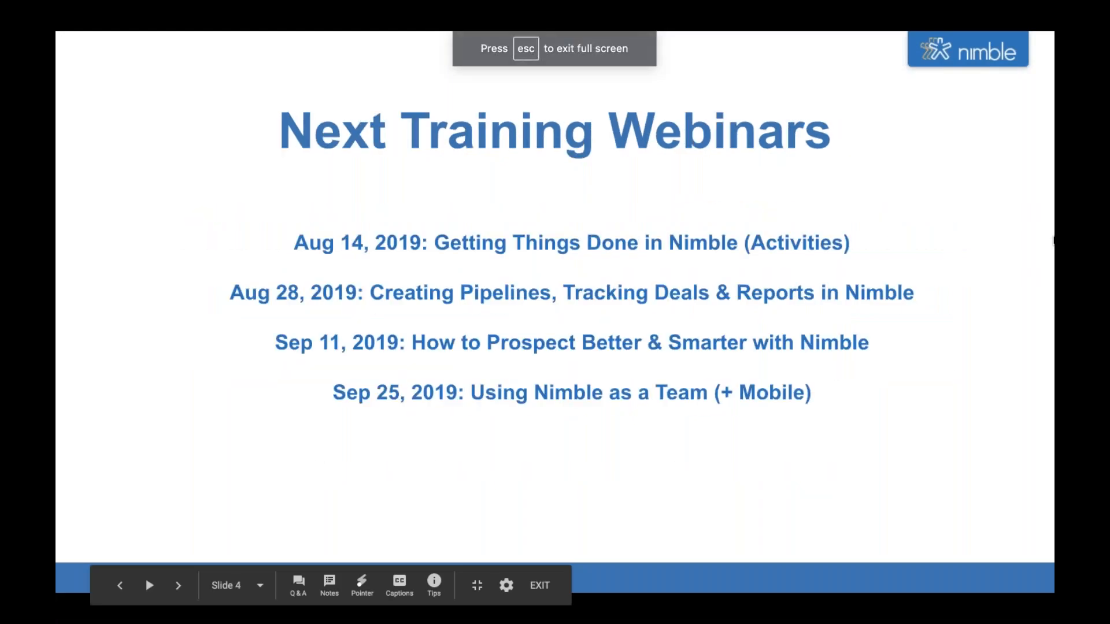